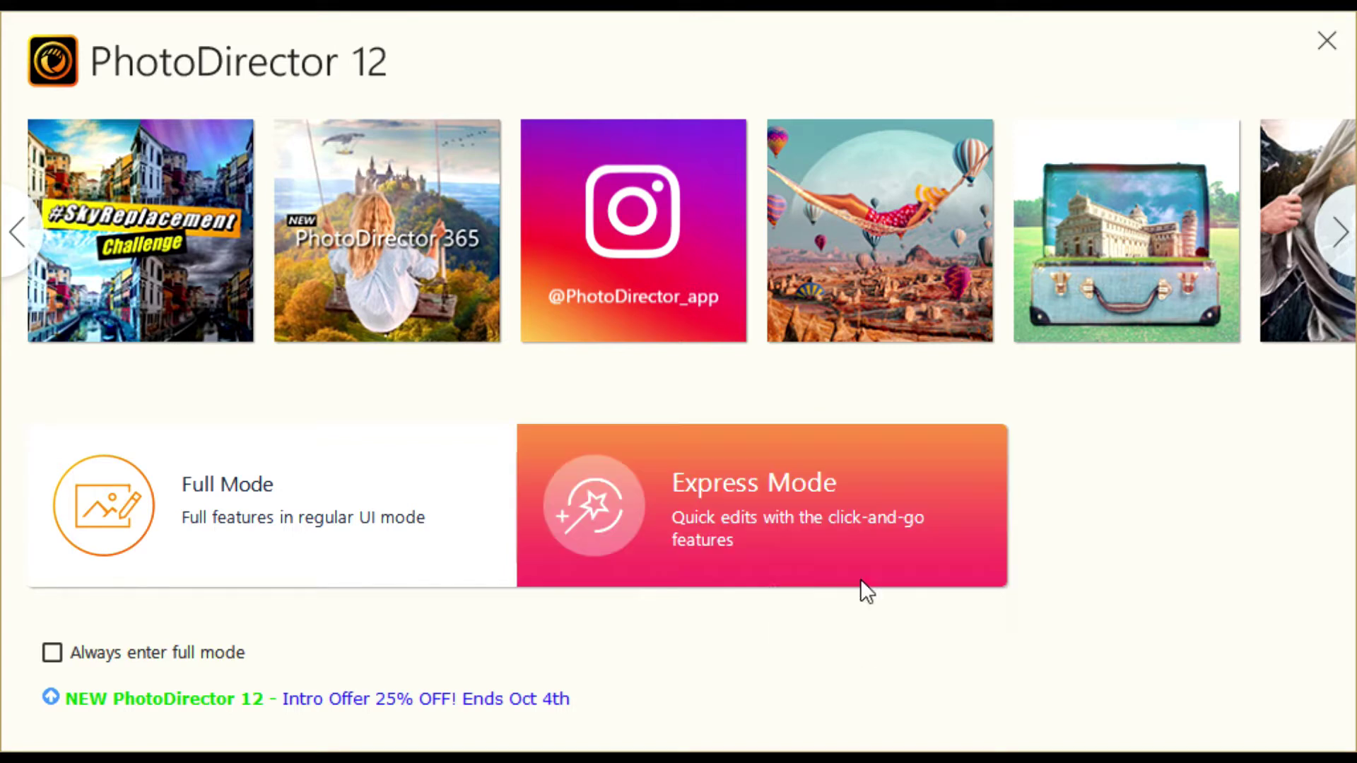
# Step: Launch Express Mode from the PhotoDirector 12 launcher to pick a photo for quick editing
pyautogui.click(860, 554)
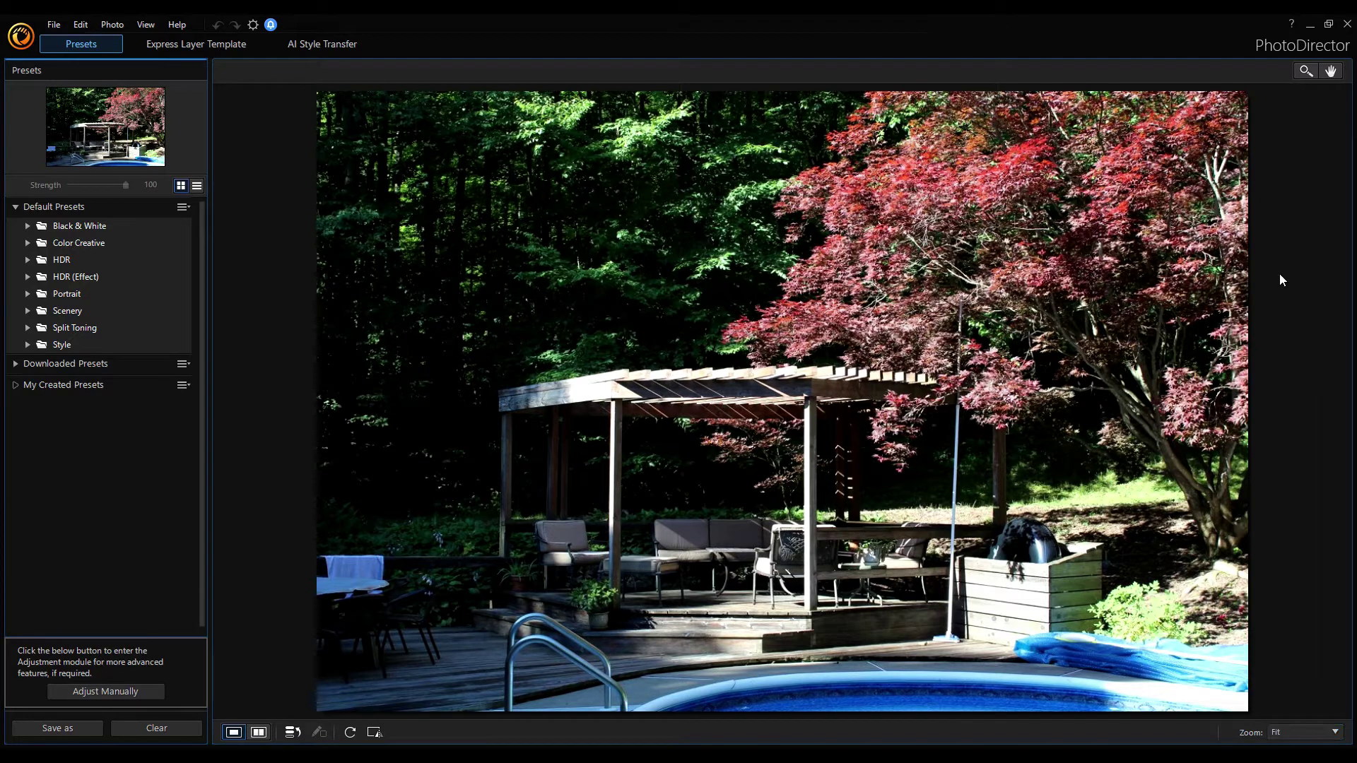
# Step: Switch to the magnifier tool to zoom in on the backyard pool photo
pyautogui.click(1307, 73)
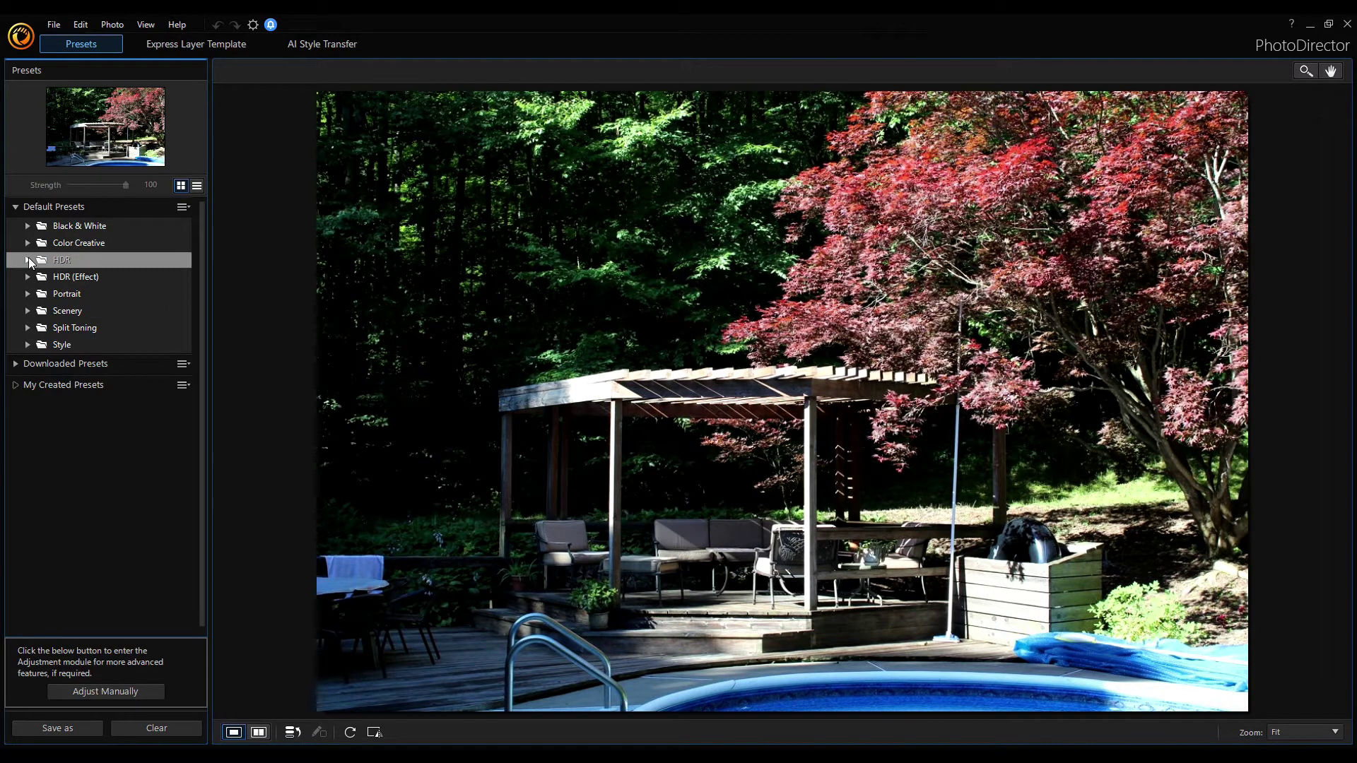
# Step: Try the Blood Orange, Blue Tone and Faded Blue Split Toning looks, undoing them
pyautogui.click(28, 327)
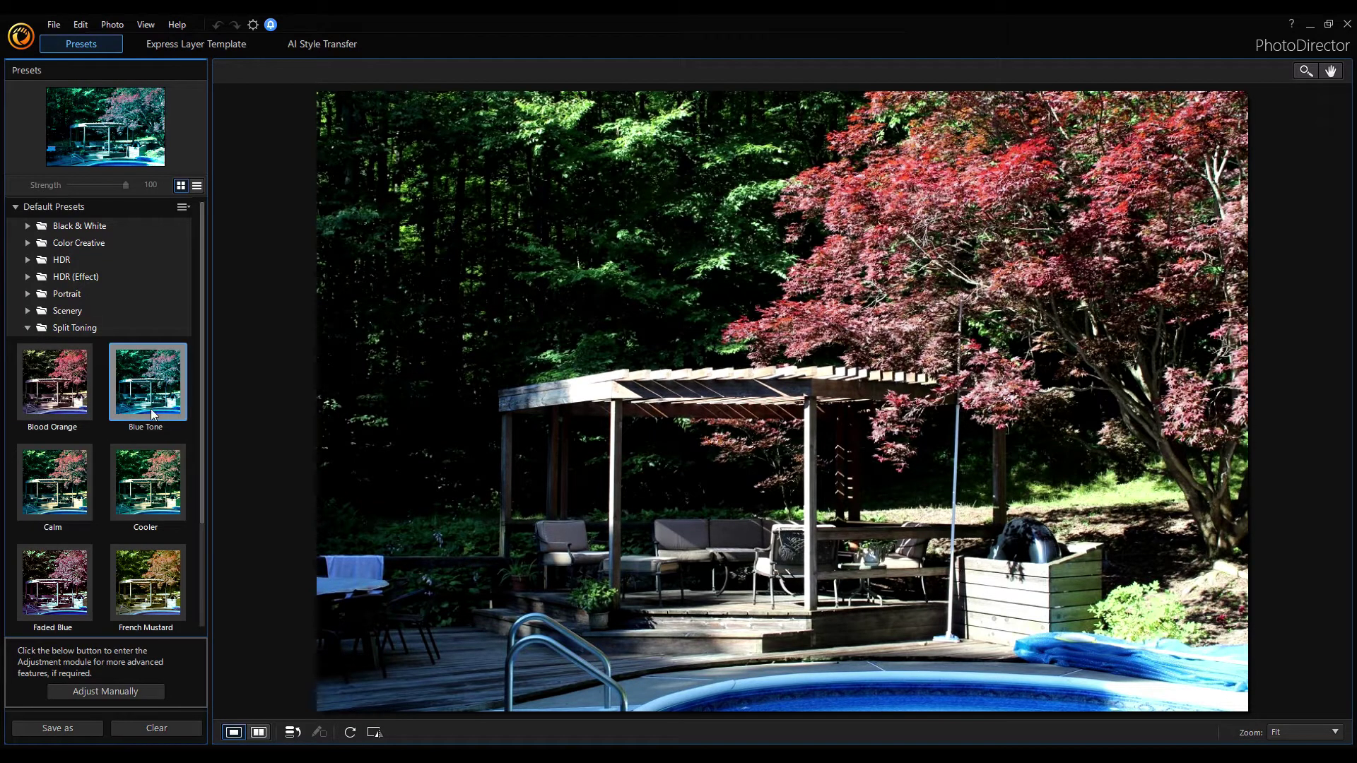
pyautogui.click(74, 404)
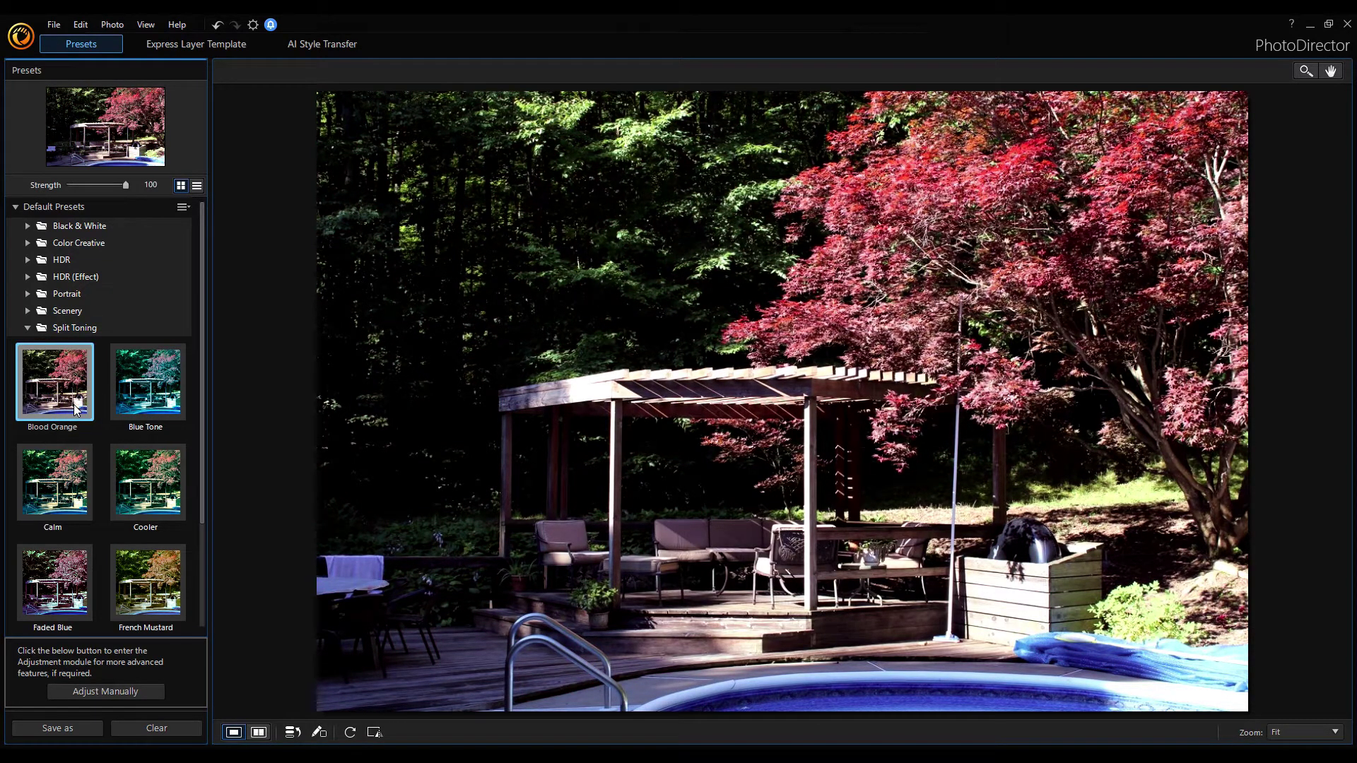
pyautogui.click(147, 403)
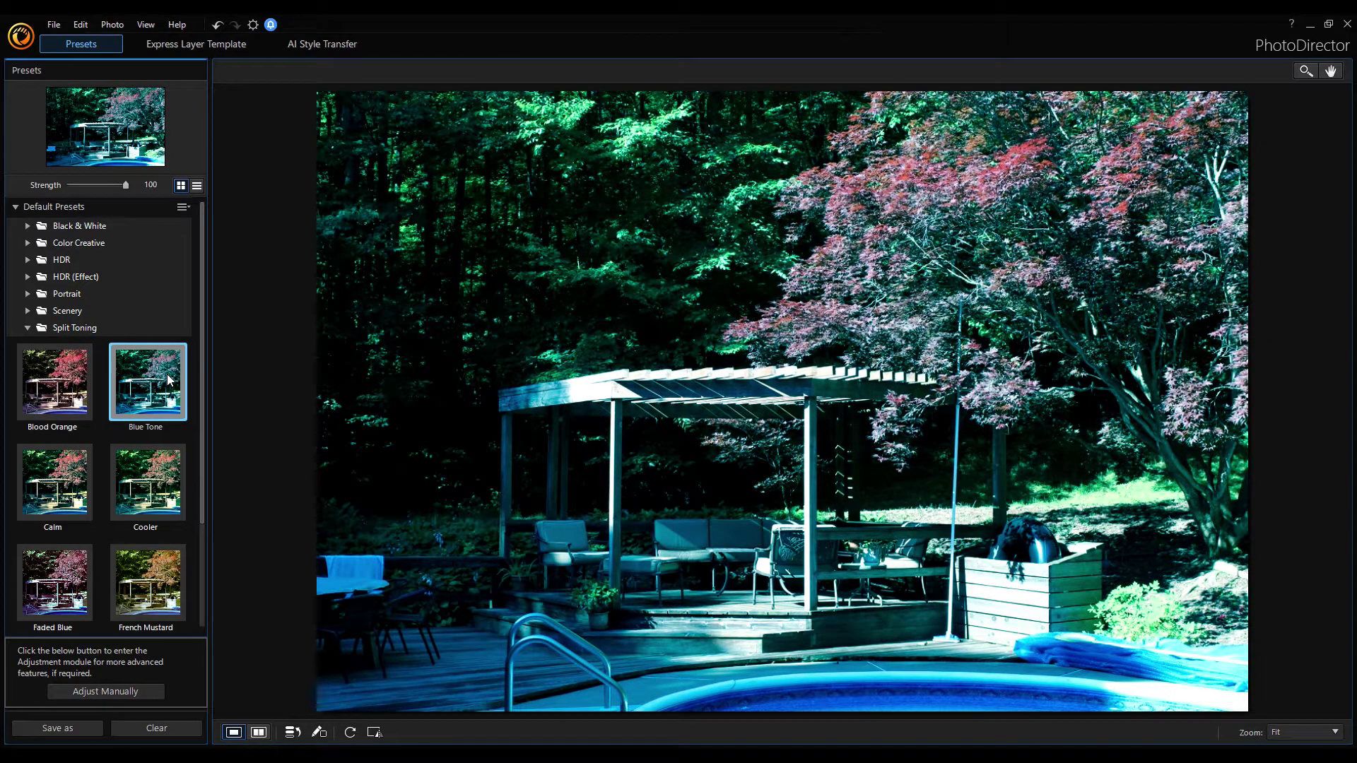
pyautogui.hotkey('ctrl', 'z')
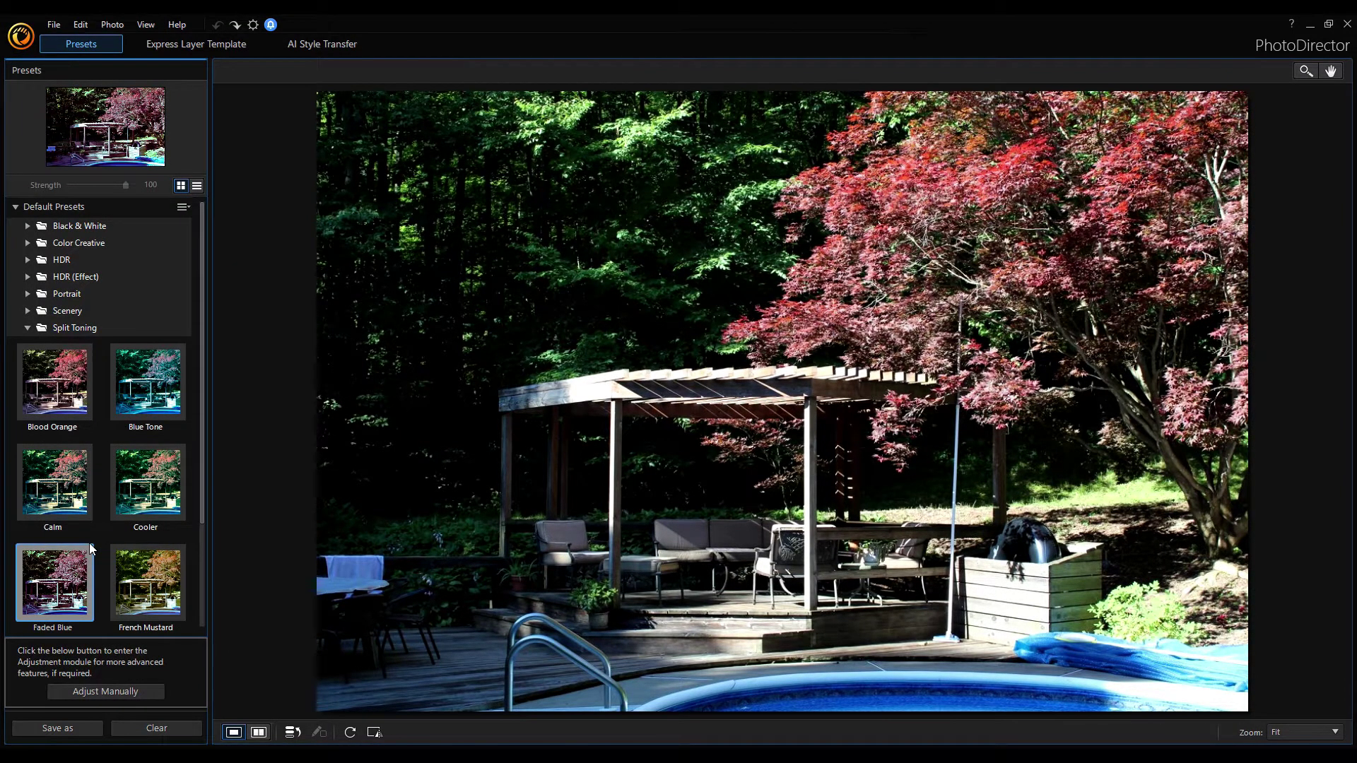
pyautogui.scroll(-2, 89, 543)
pyautogui.scroll(-1, 81, 525)
pyautogui.scroll(-1, 81, 525)
pyautogui.click(81, 520)
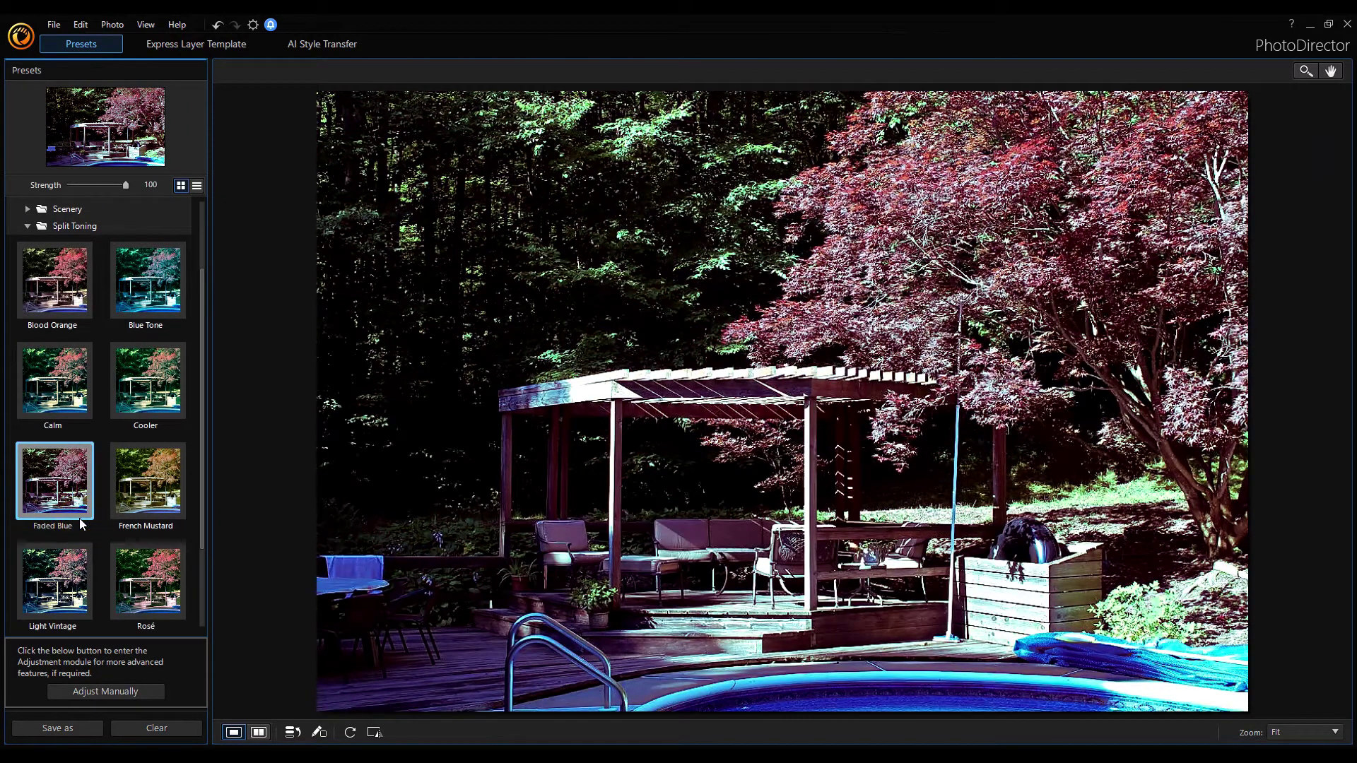
pyautogui.hotkey('ctrl', 'z')
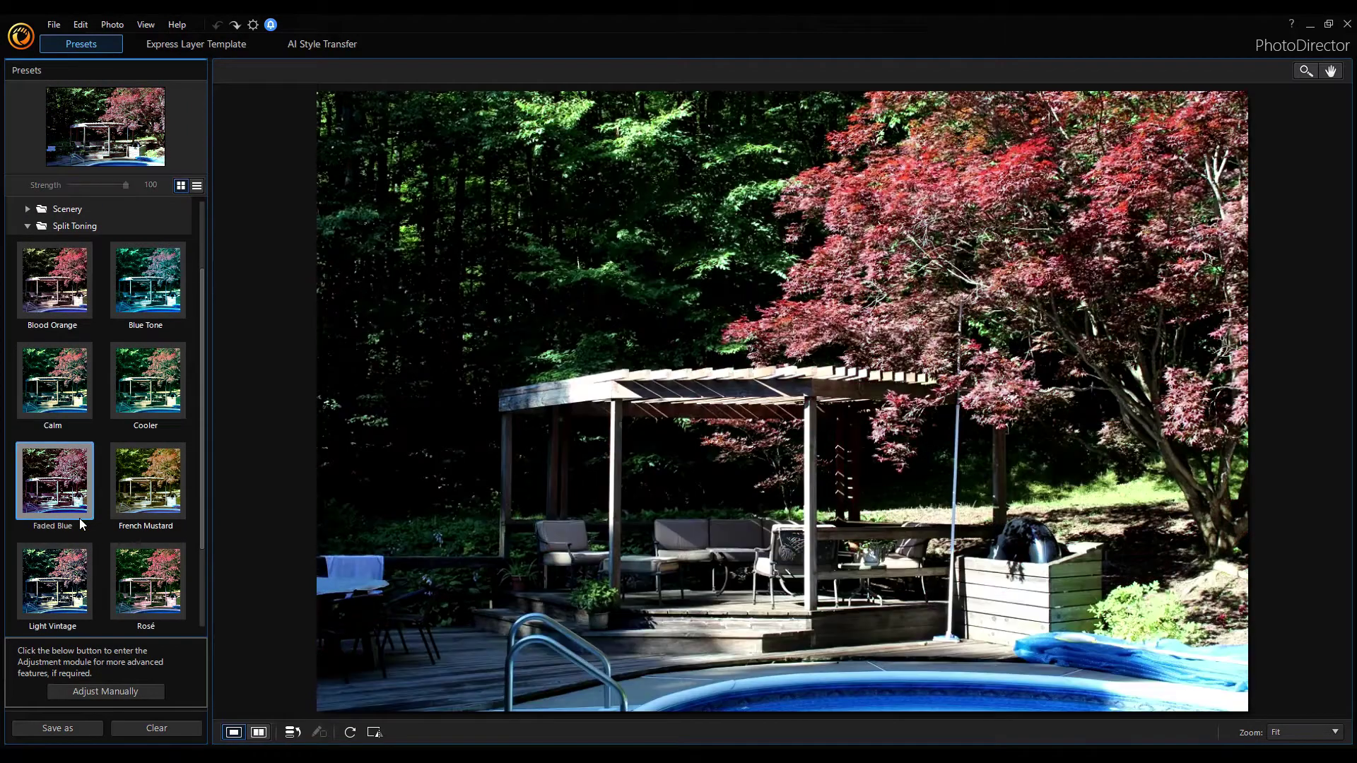
# Step: Try the Warmth and Yesteryear Split Toning looks, undoing each one
pyautogui.scroll(-4, 95, 519)
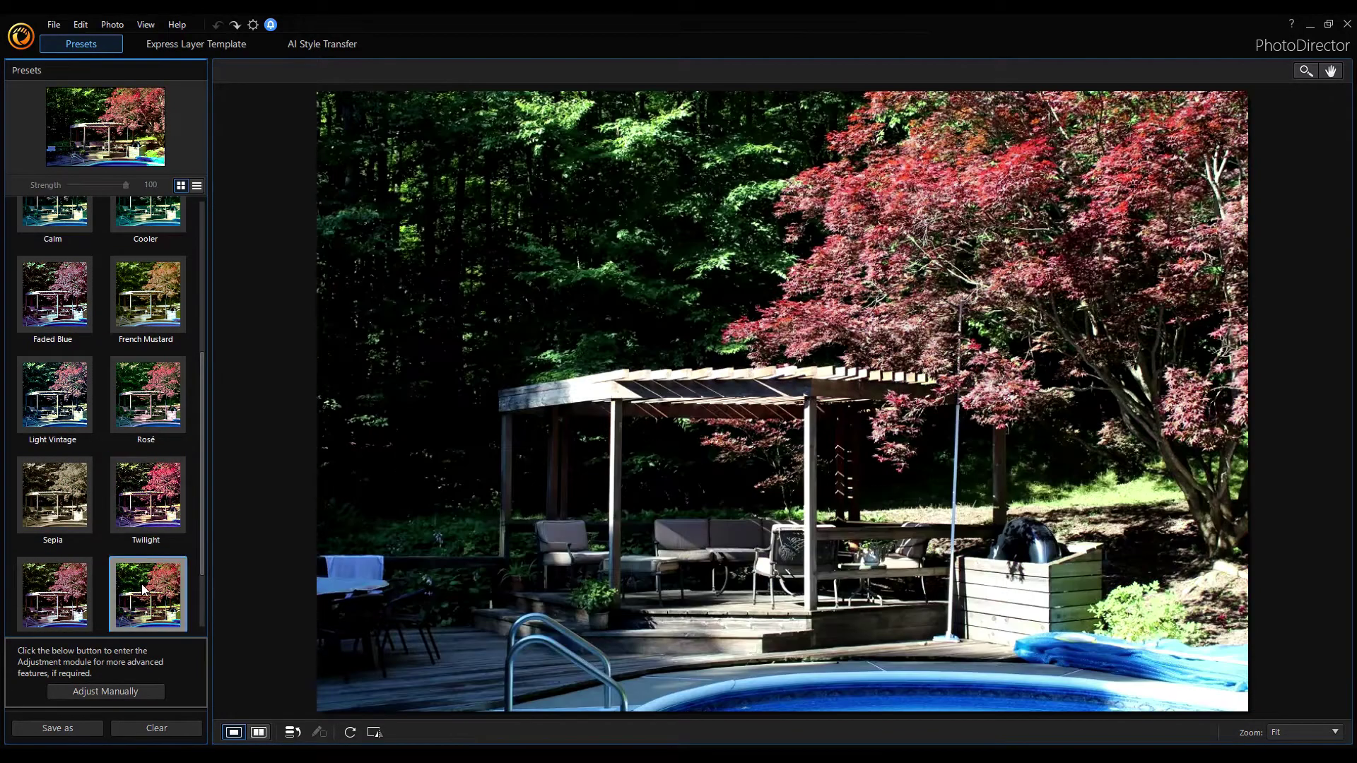
pyautogui.scroll(-1, 157, 509)
pyautogui.click(156, 513)
pyautogui.hotkey('ctrl', 'z')
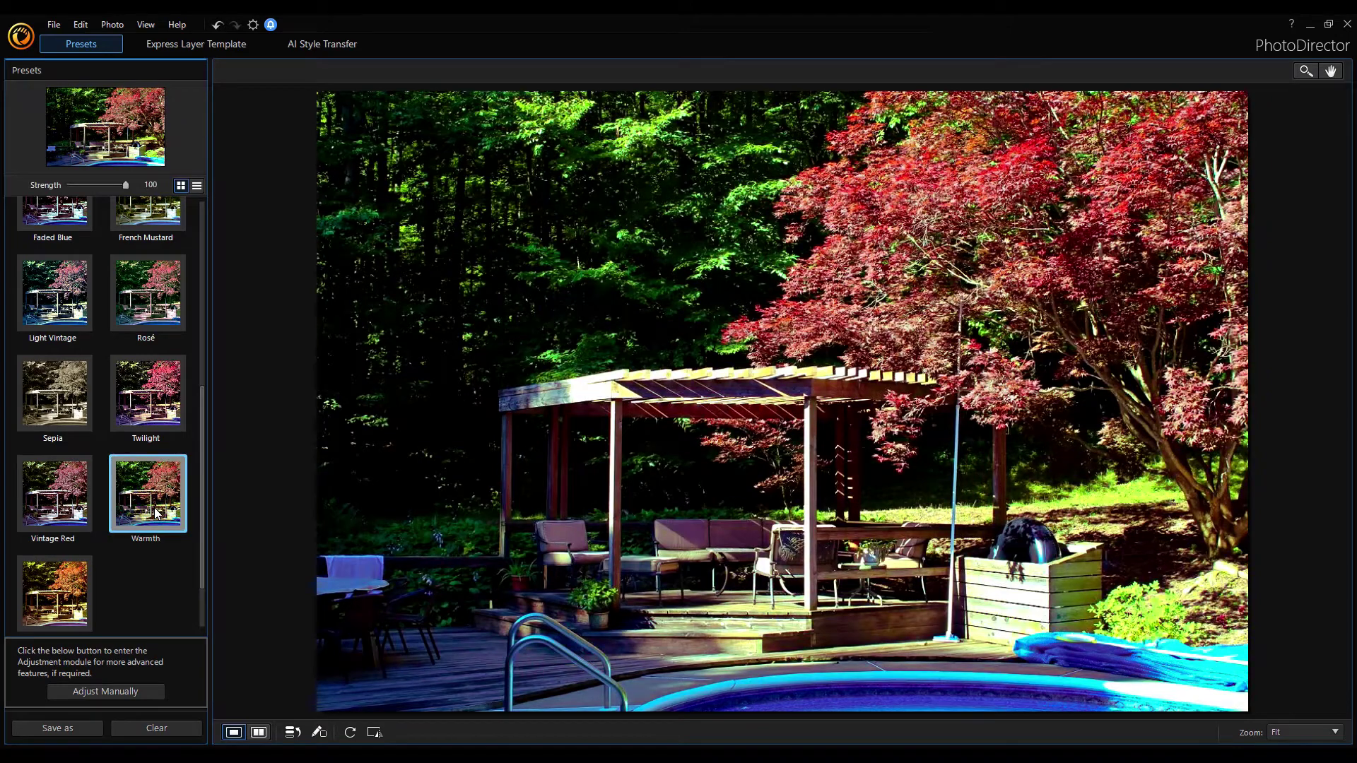
pyautogui.scroll(-1, 57, 601)
pyautogui.scroll(-1, 57, 598)
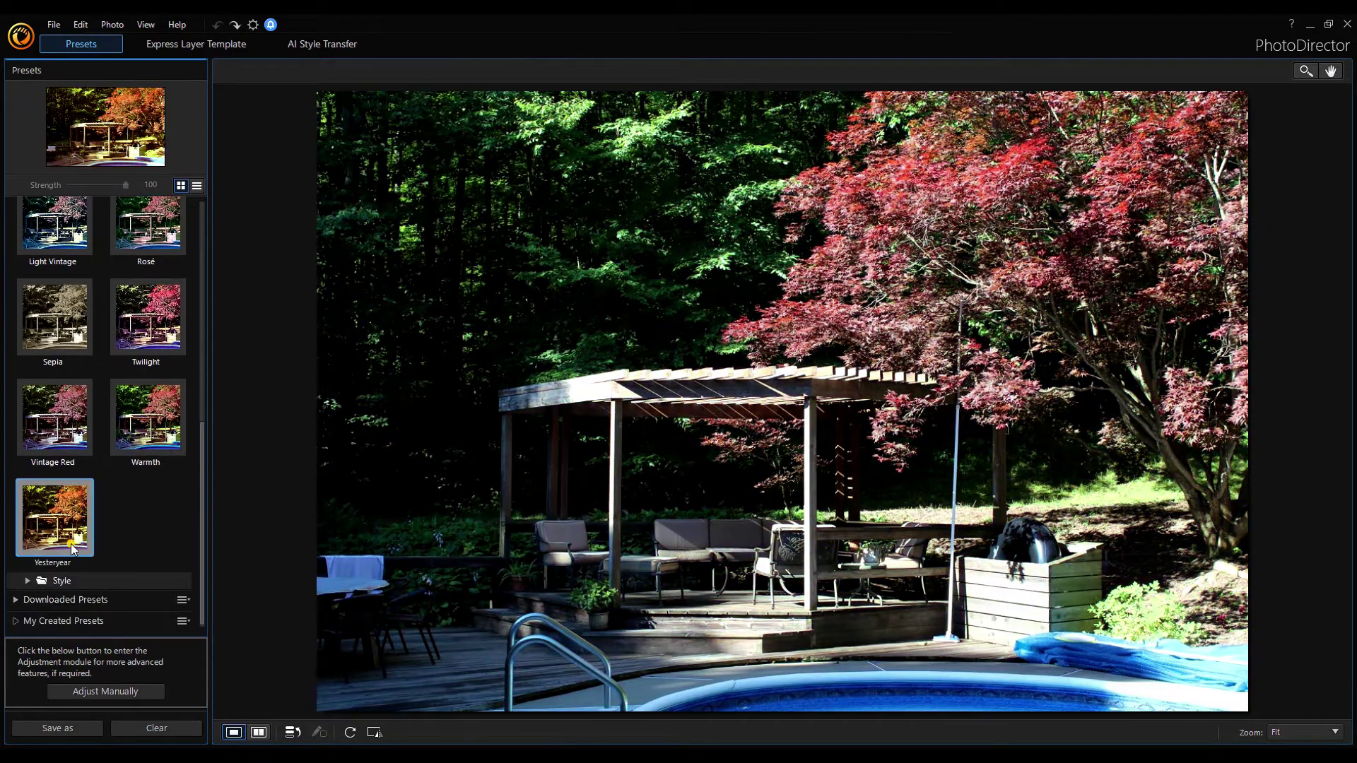
pyautogui.click(70, 544)
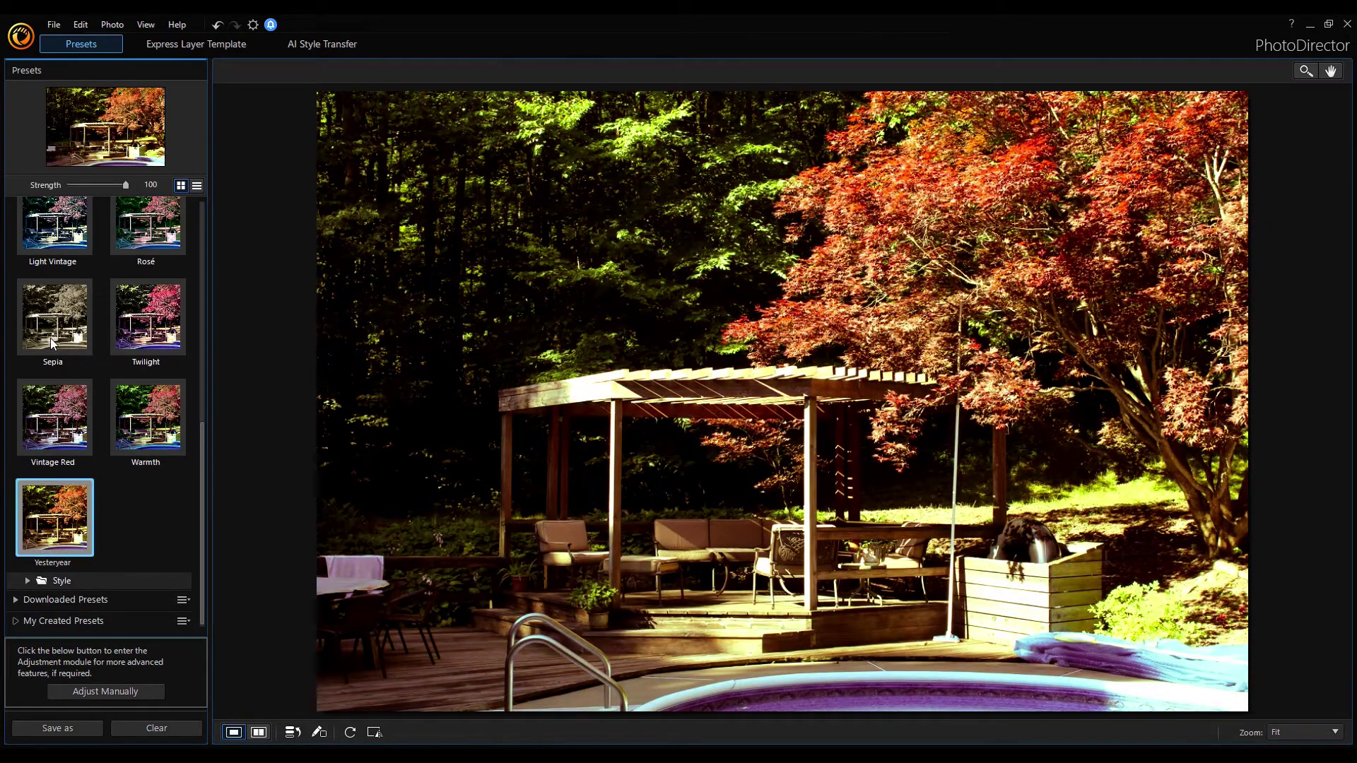
pyautogui.hotkey('ctrl', 'z')
# Step: Try Artistic HDR, undo it, apply the Painting HDR look, then open Express Layer Templates
pyautogui.scroll(2, 71, 346)
pyautogui.scroll(5, 70, 345)
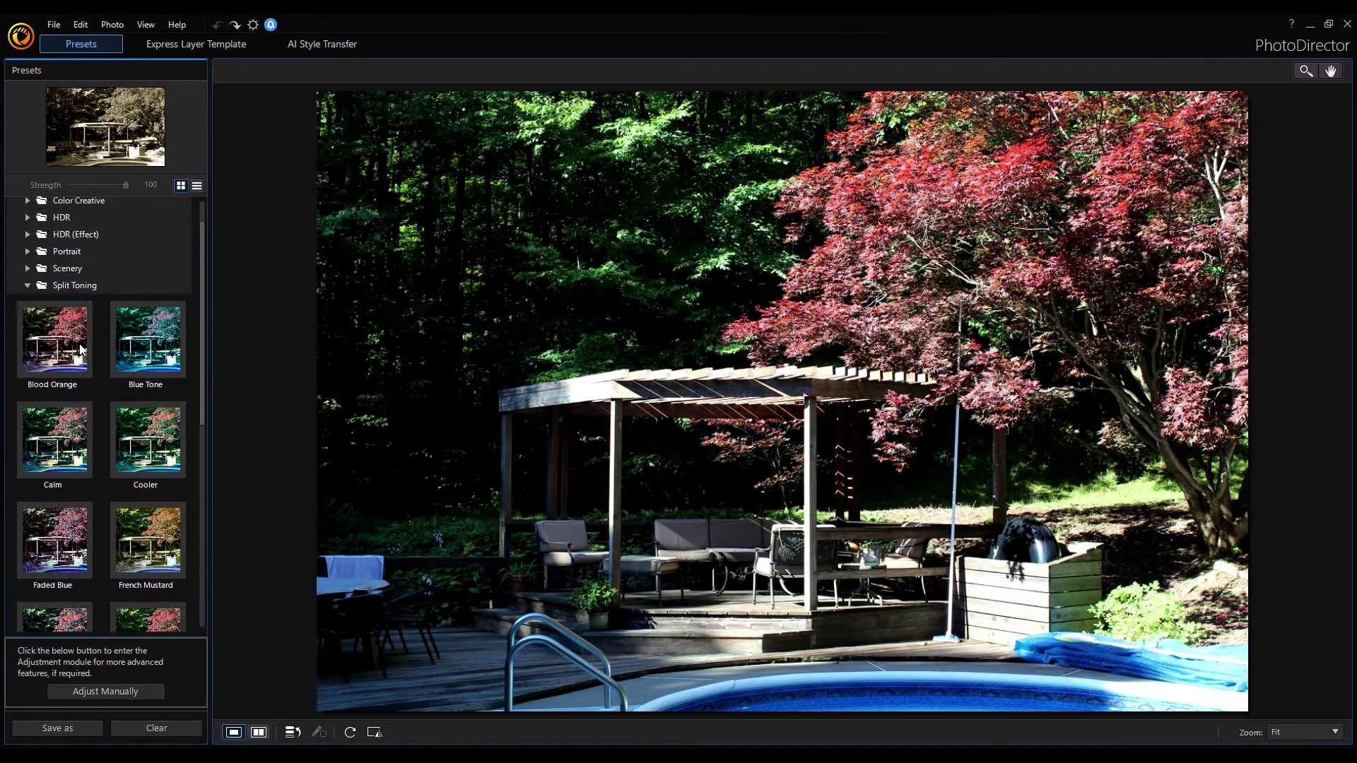
pyautogui.click(122, 339)
pyautogui.click(76, 324)
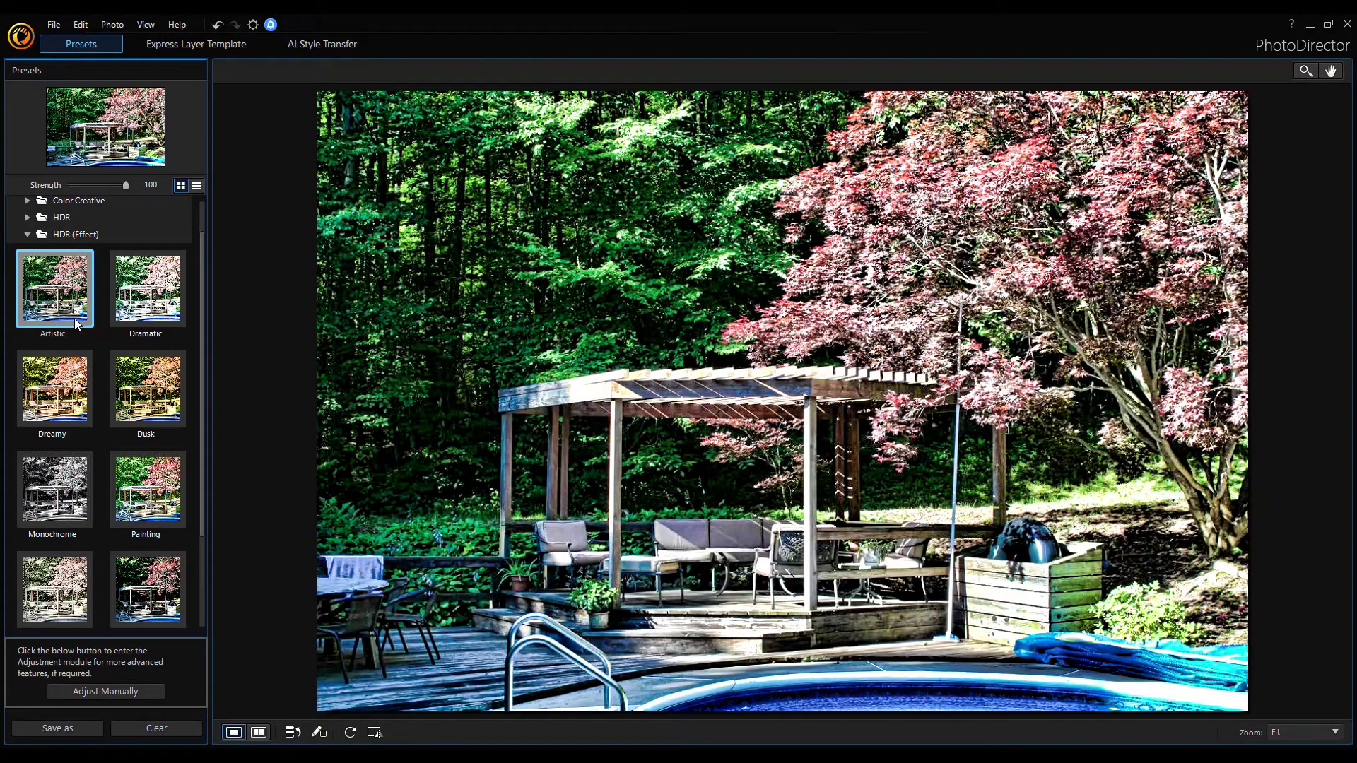
pyautogui.hotkey('ctrl', 'z')
pyautogui.scroll(-3, 74, 322)
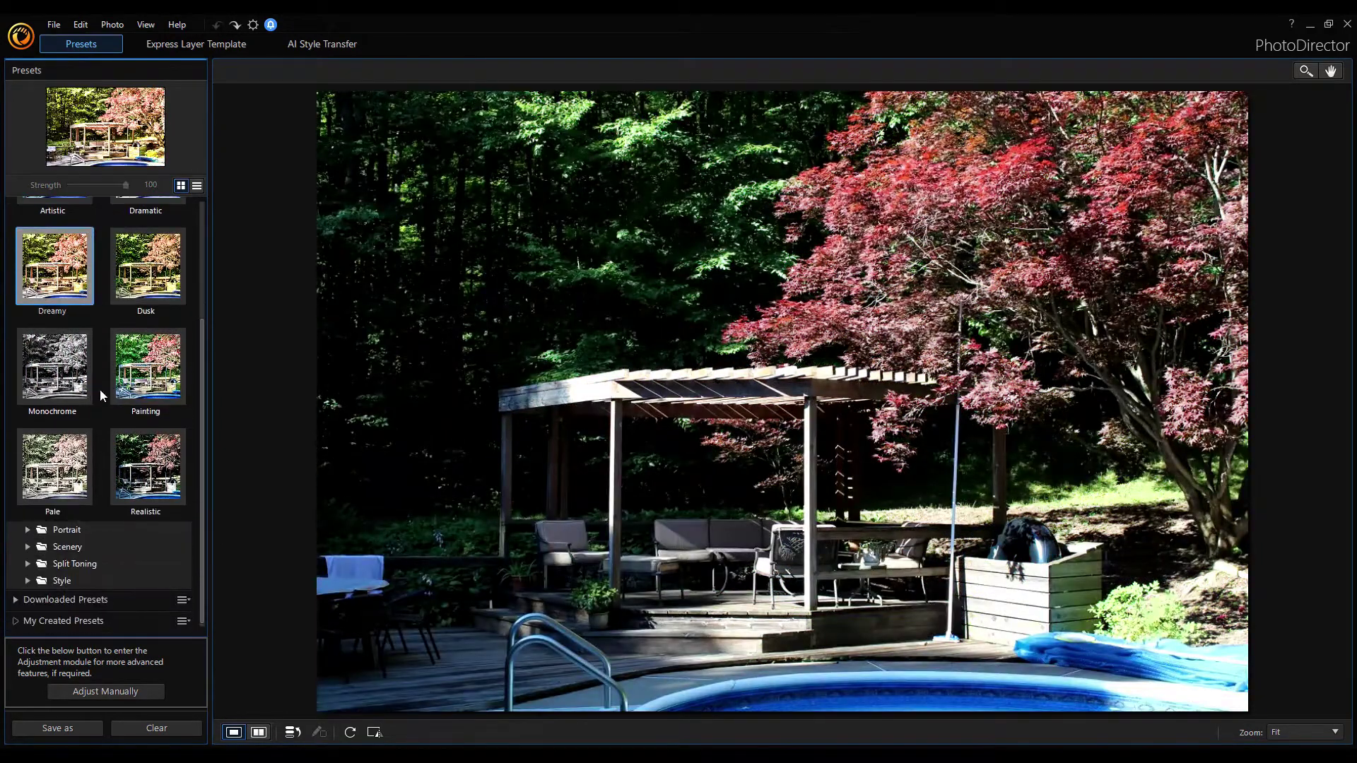
pyautogui.click(120, 383)
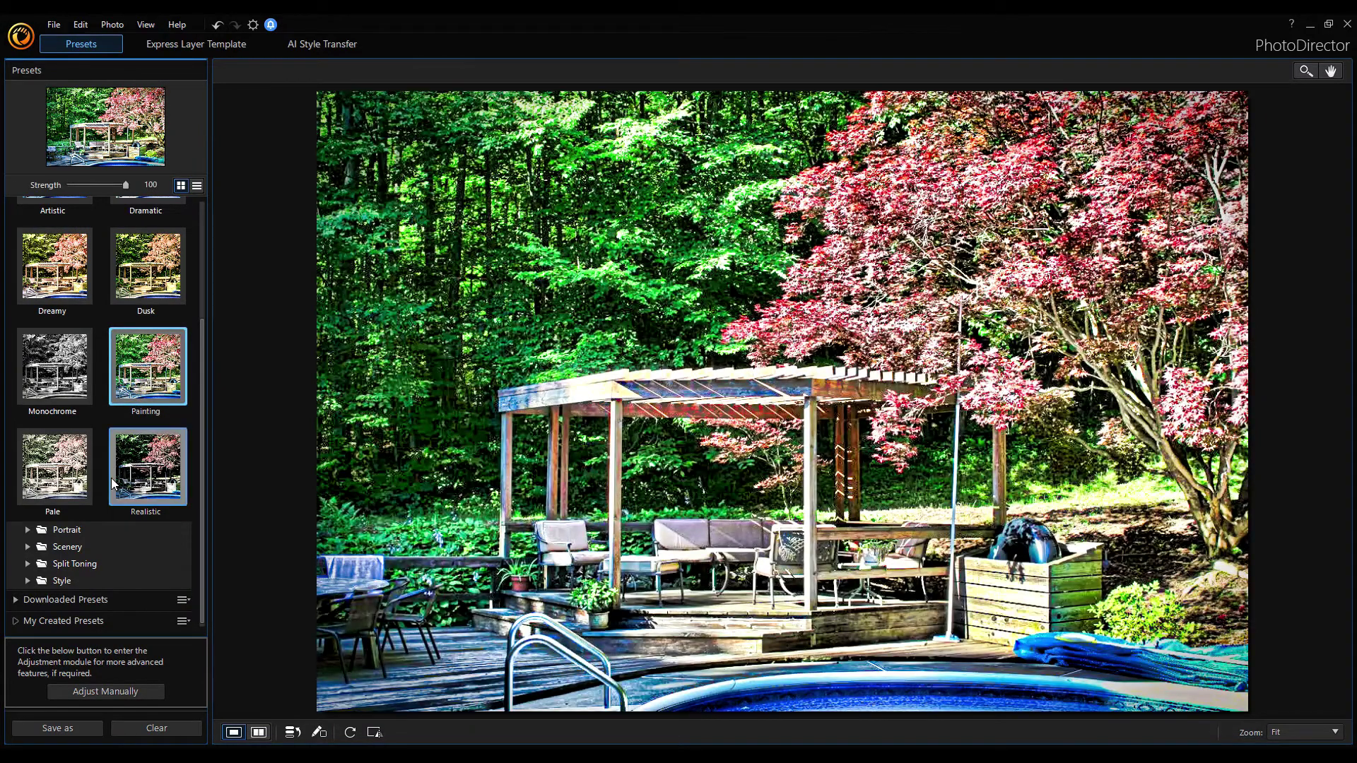
pyautogui.click(197, 44)
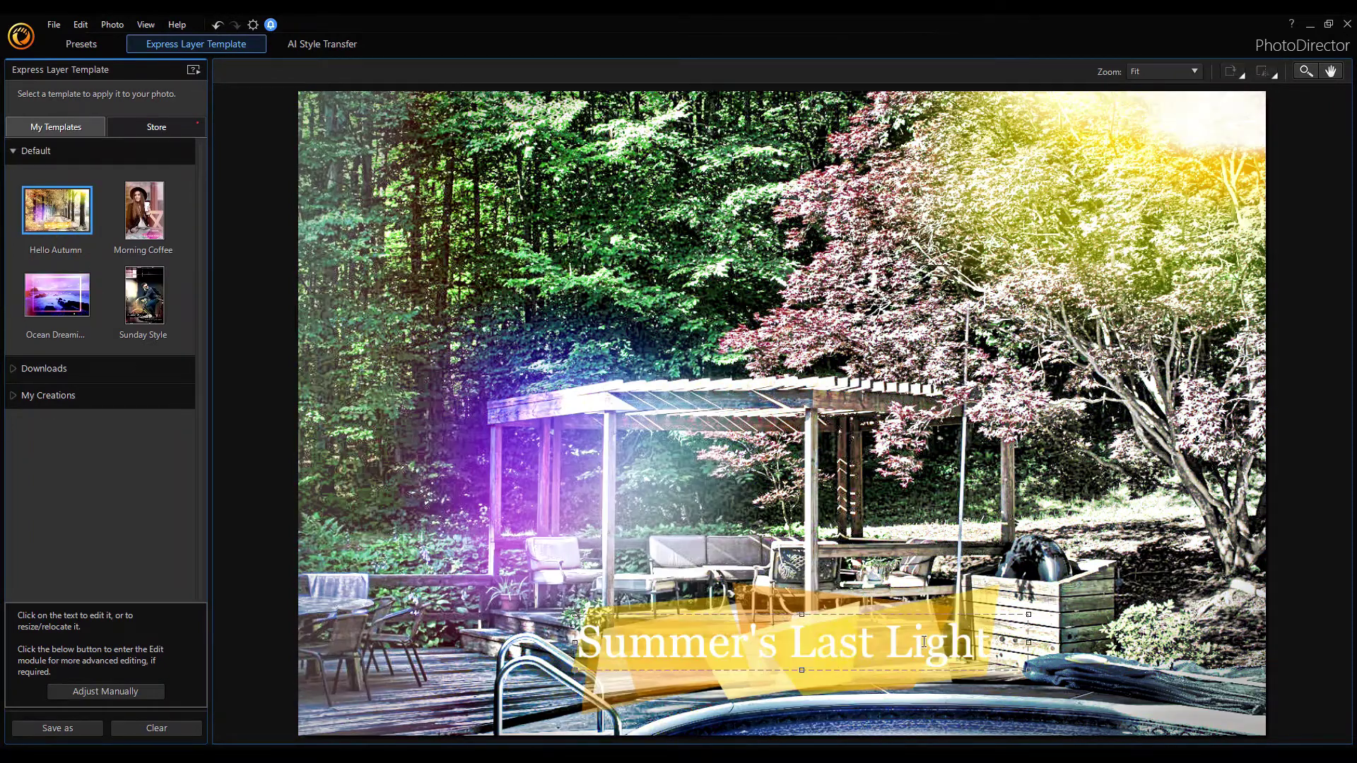
# Step: Edit the banner caption so it reads 'Summer Day 2018'
pyautogui.click(996, 645)
pyautogui.press('BackSpace')
pyautogui.press('BackSpace')
pyautogui.press('BackSpace')
pyautogui.press('BackSpace')
pyautogui.press('BackSpace')
pyautogui.press('BackSpace')
pyautogui.press('BackSpace')
pyautogui.press('BackSpace')
pyautogui.press('BackSpace')
pyautogui.press('BackSpace')
pyautogui.press('BackSpace')
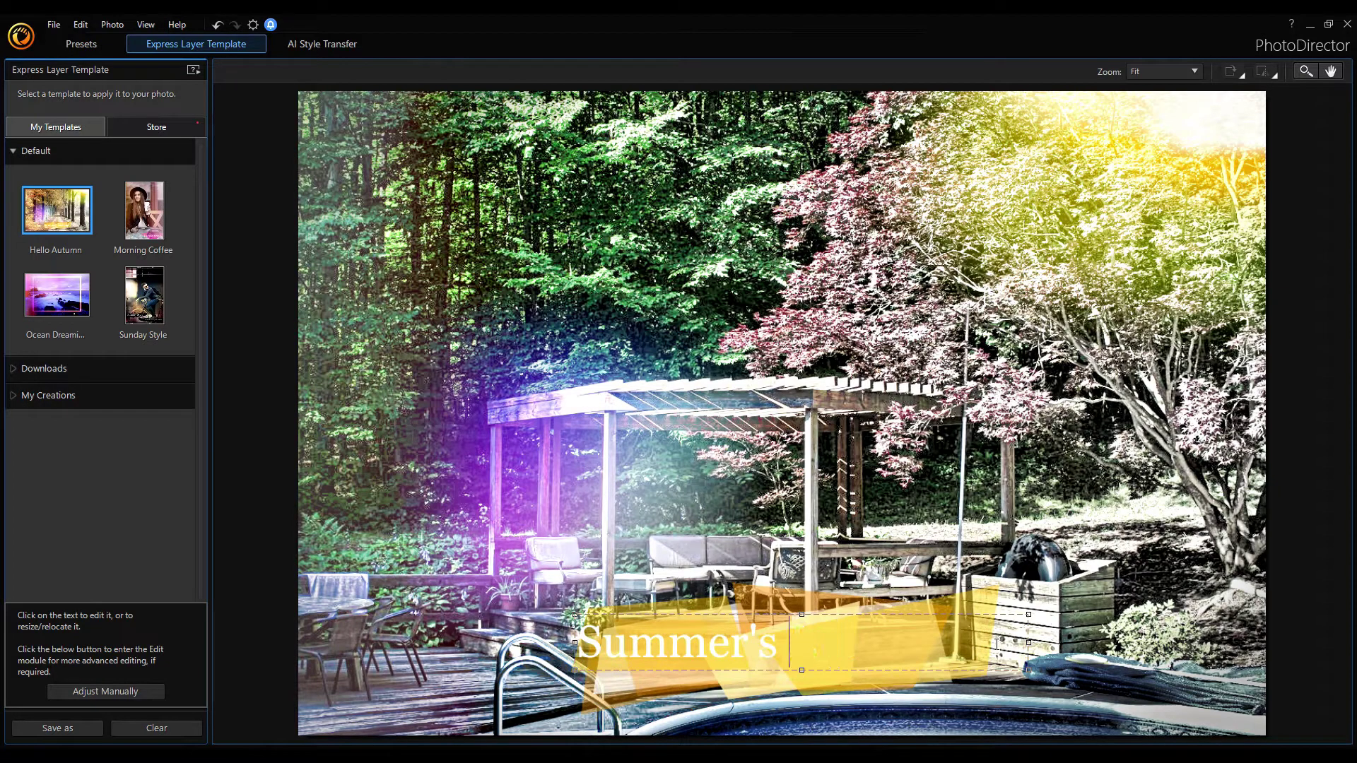
pyautogui.write('Day ')
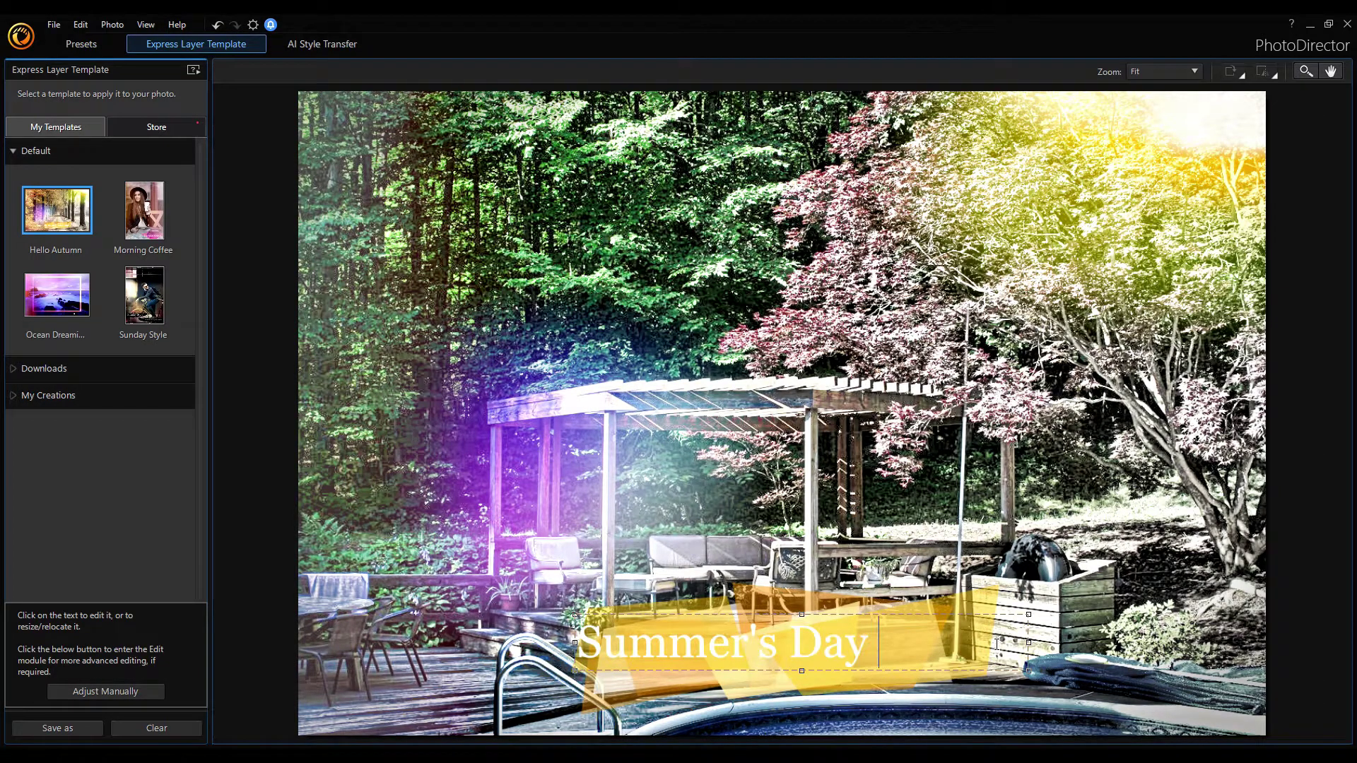
pyautogui.write('2018')
# Step: Try the Watercolor AI style transfer, discard it, and show the Style presets
pyautogui.click(322, 44)
pyautogui.click(134, 402)
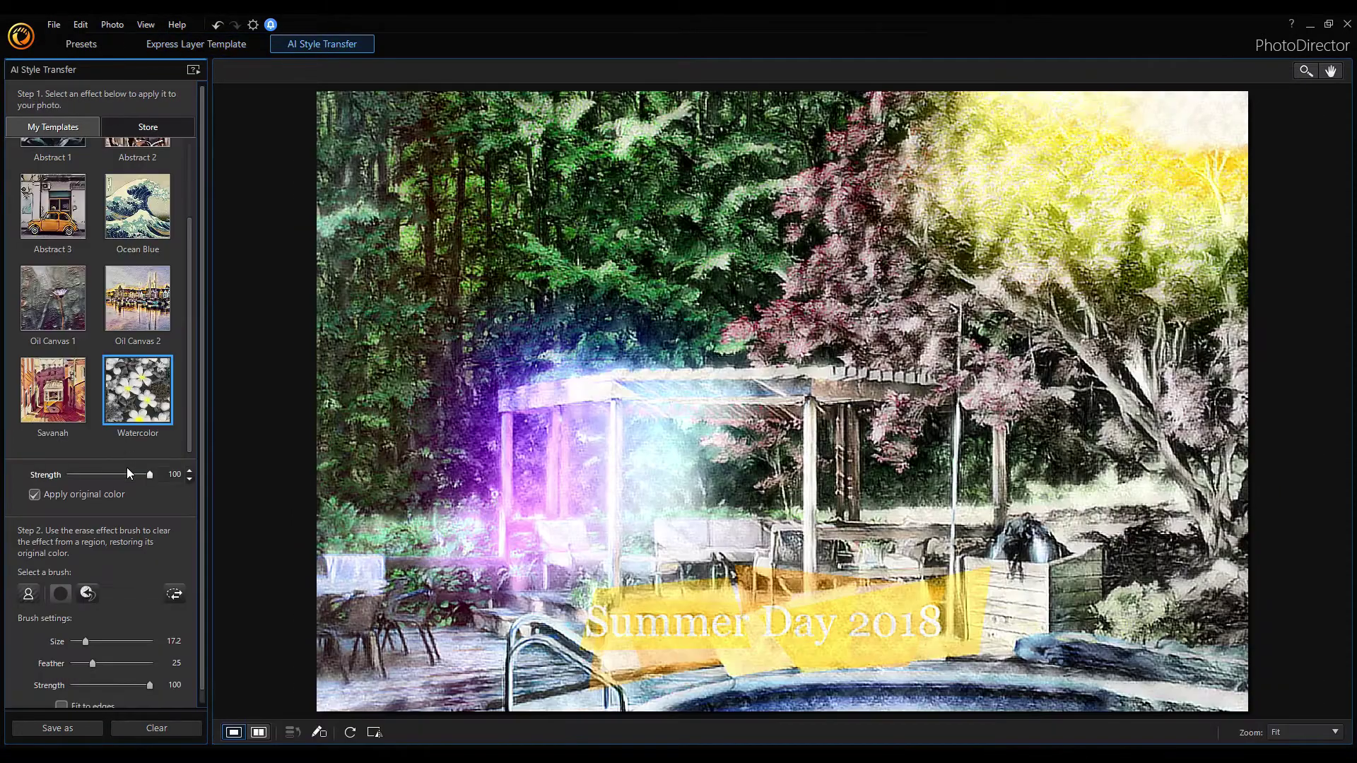
pyautogui.scroll(-1, 92, 523)
pyautogui.click(61, 581)
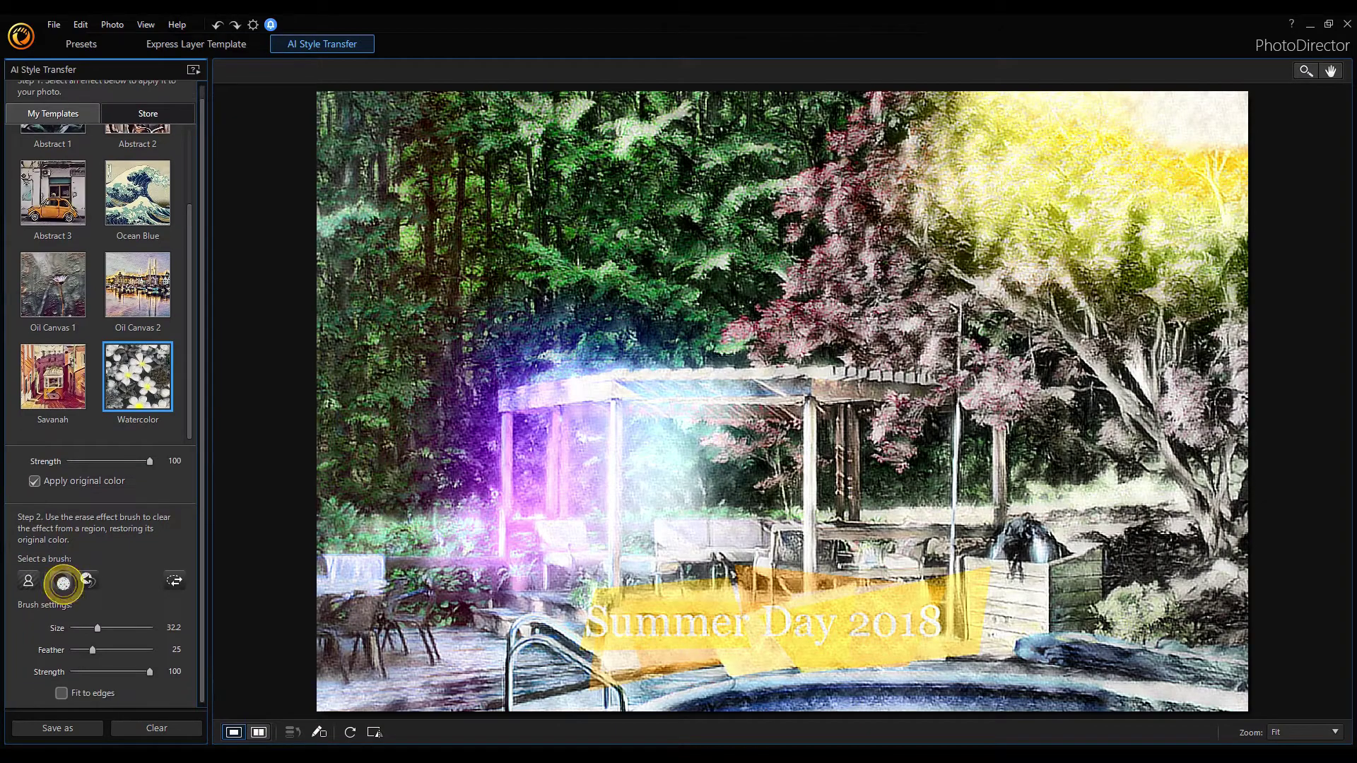
pyautogui.click(168, 583)
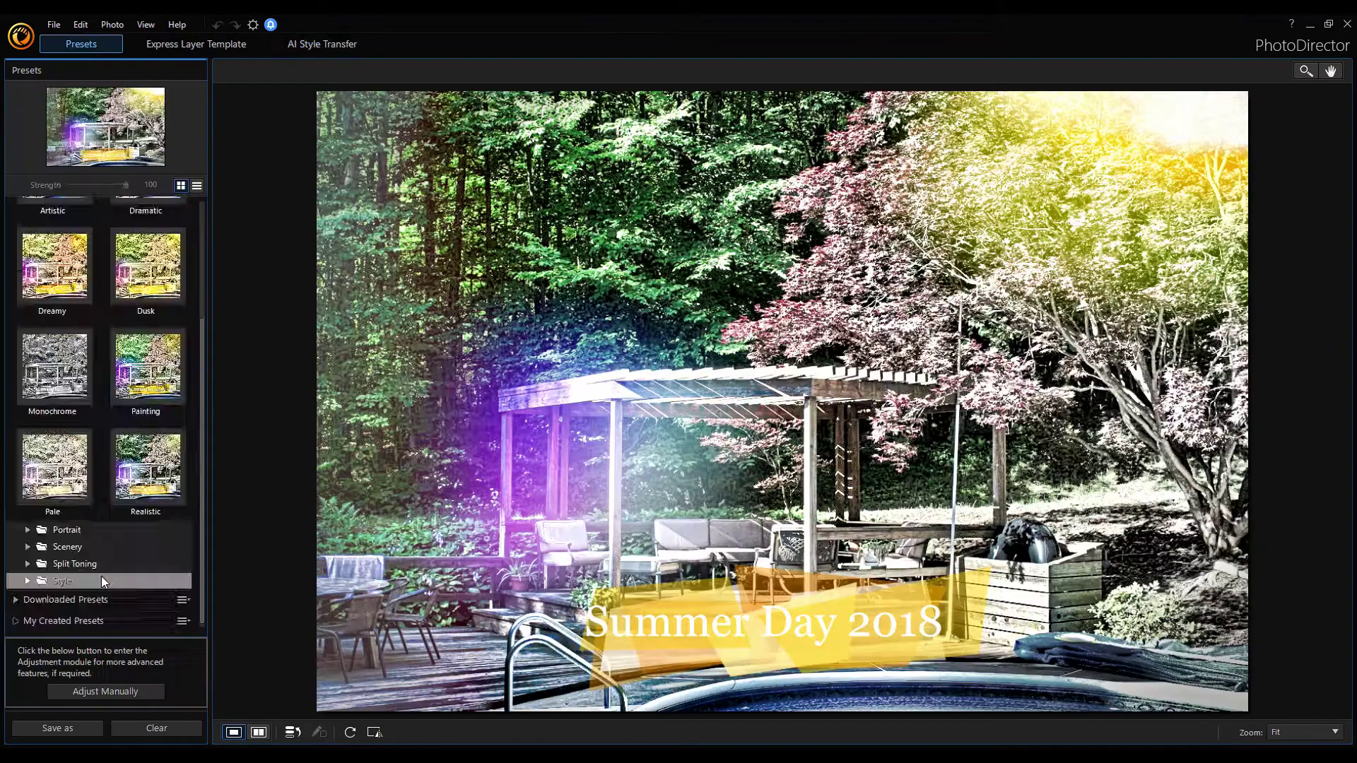
pyautogui.click(100, 581)
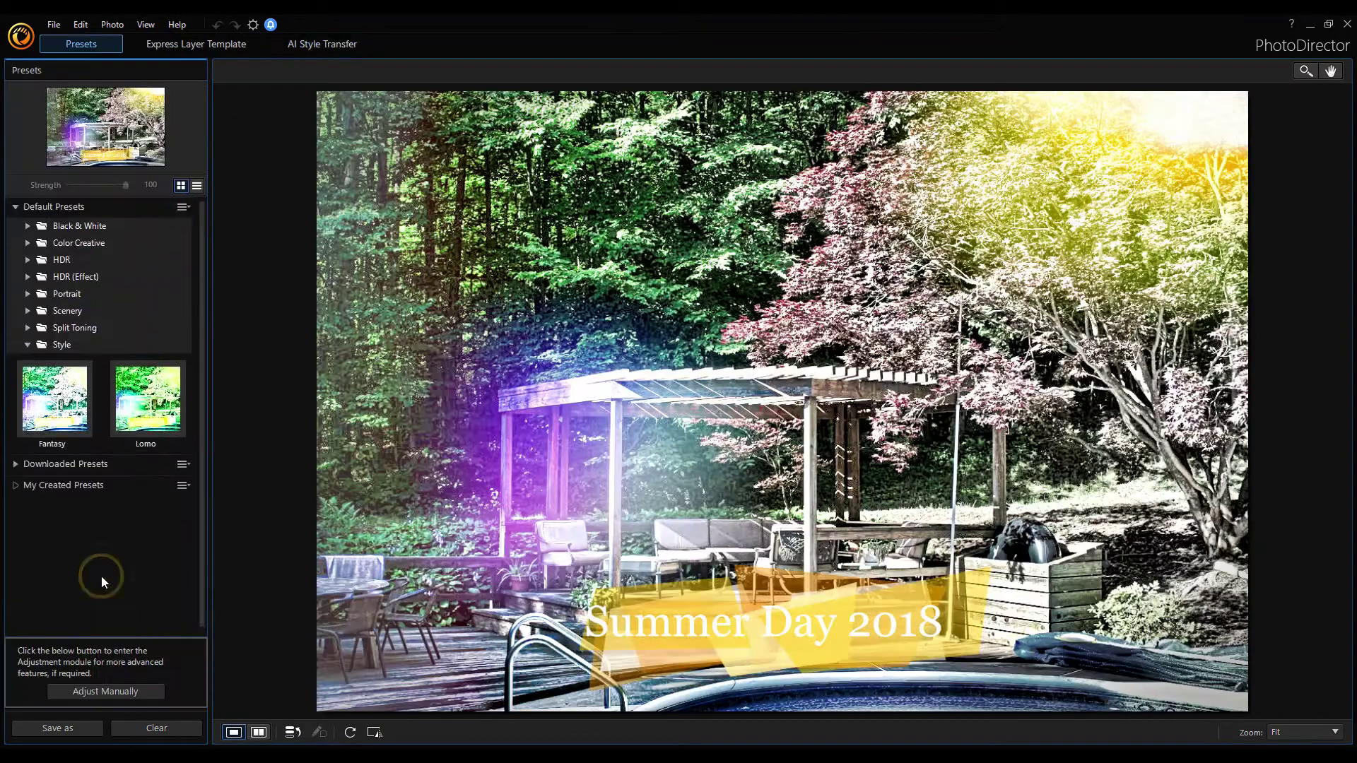
# Step: Preview the Lomo, Fantasy, Bright and Vivid, and Cooler presets on the photo
pyautogui.click(151, 427)
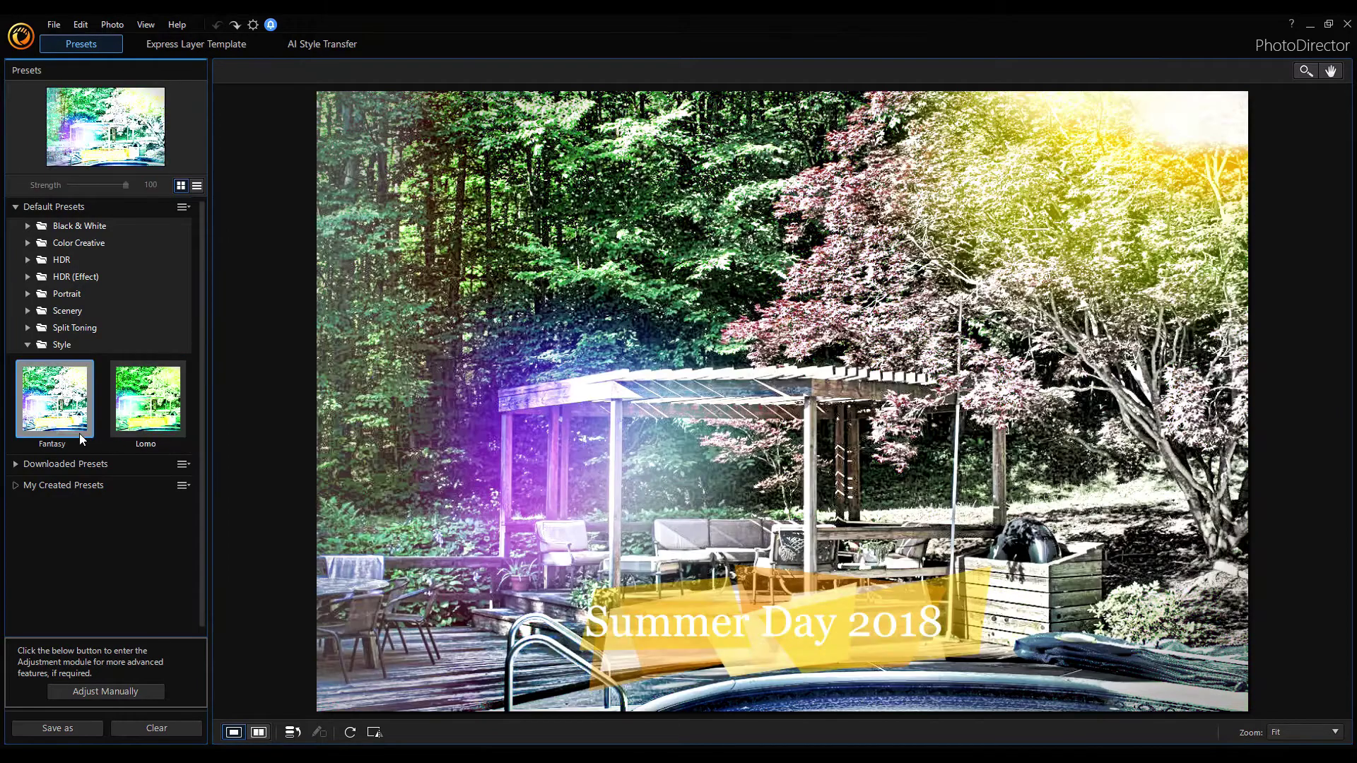
pyautogui.click(79, 434)
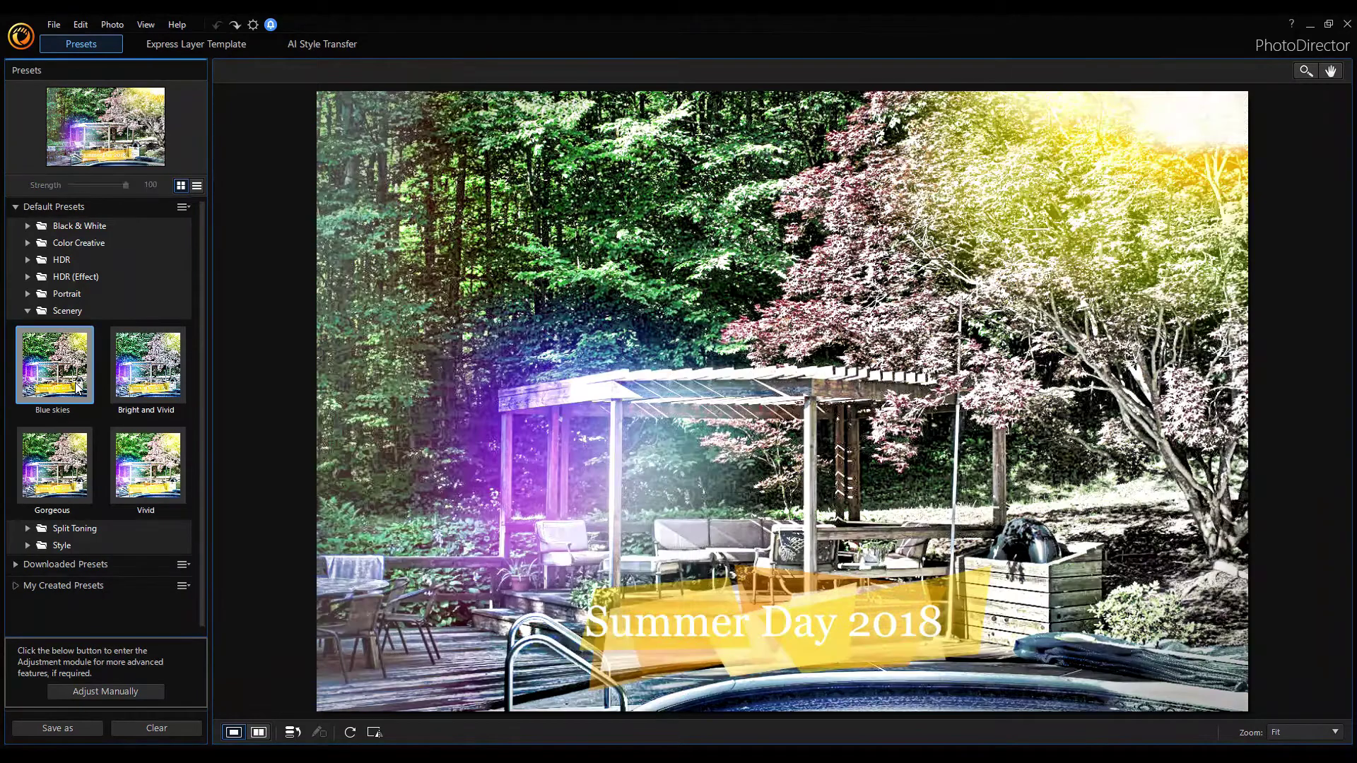
pyautogui.click(141, 373)
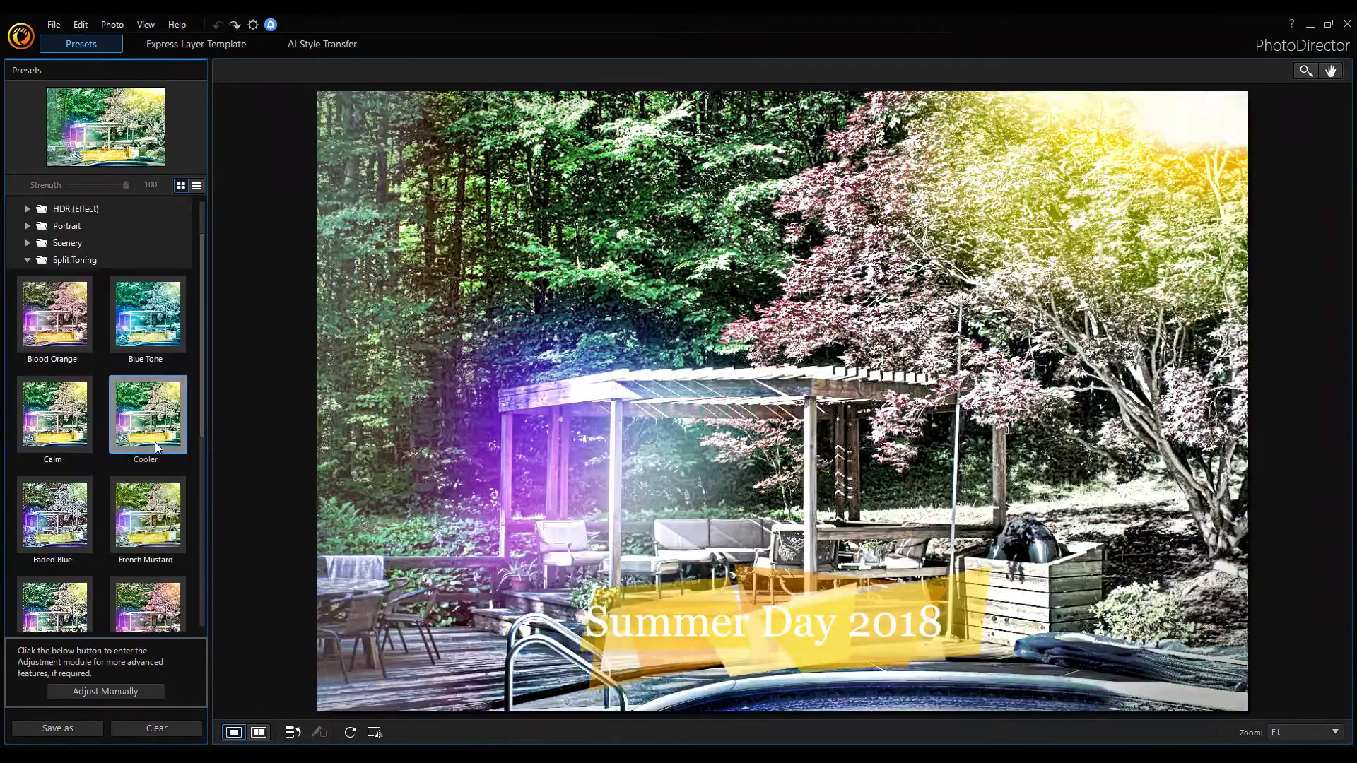
pyautogui.click(155, 442)
# Step: Try Blue Tone, Blood Orange, Faded Blue, French Mustard, Rosé and Light Vintage, undoing the last
pyautogui.click(150, 347)
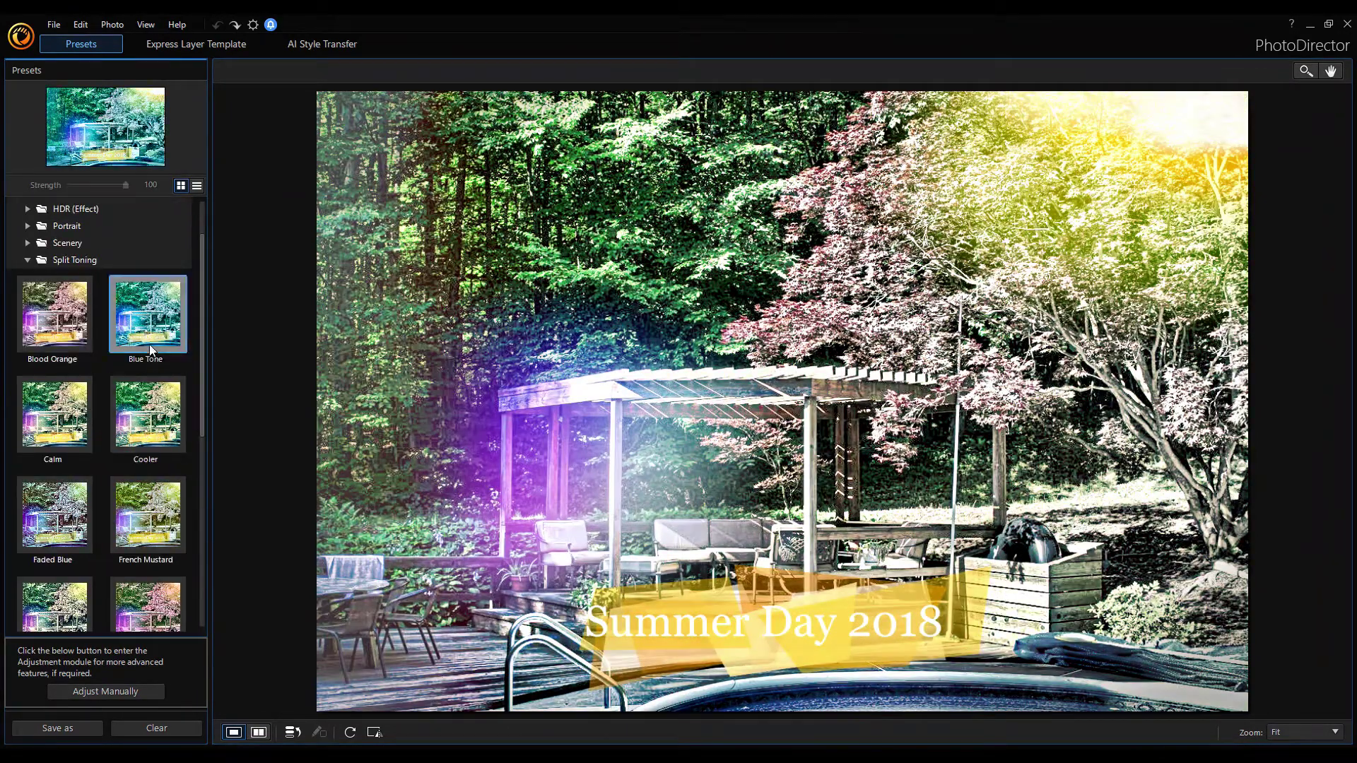
pyautogui.click(71, 355)
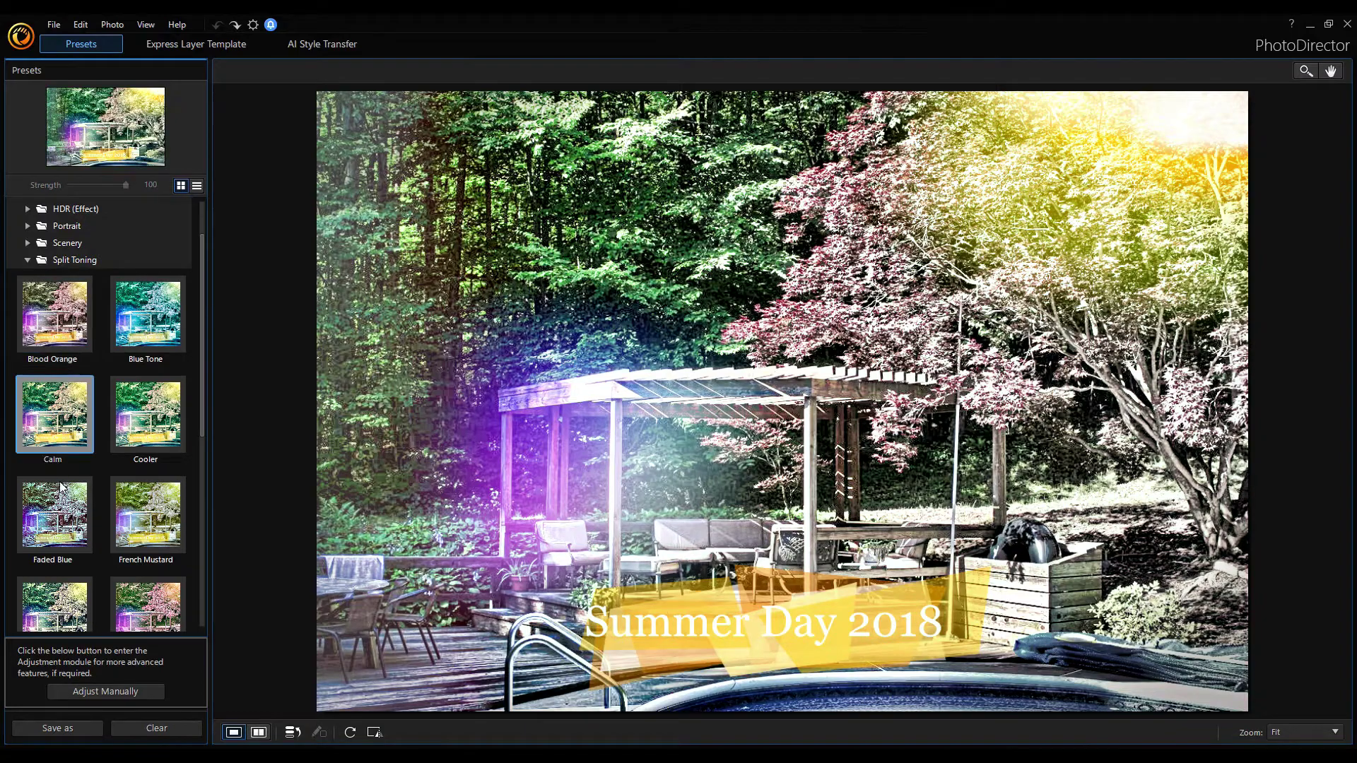
pyautogui.click(67, 523)
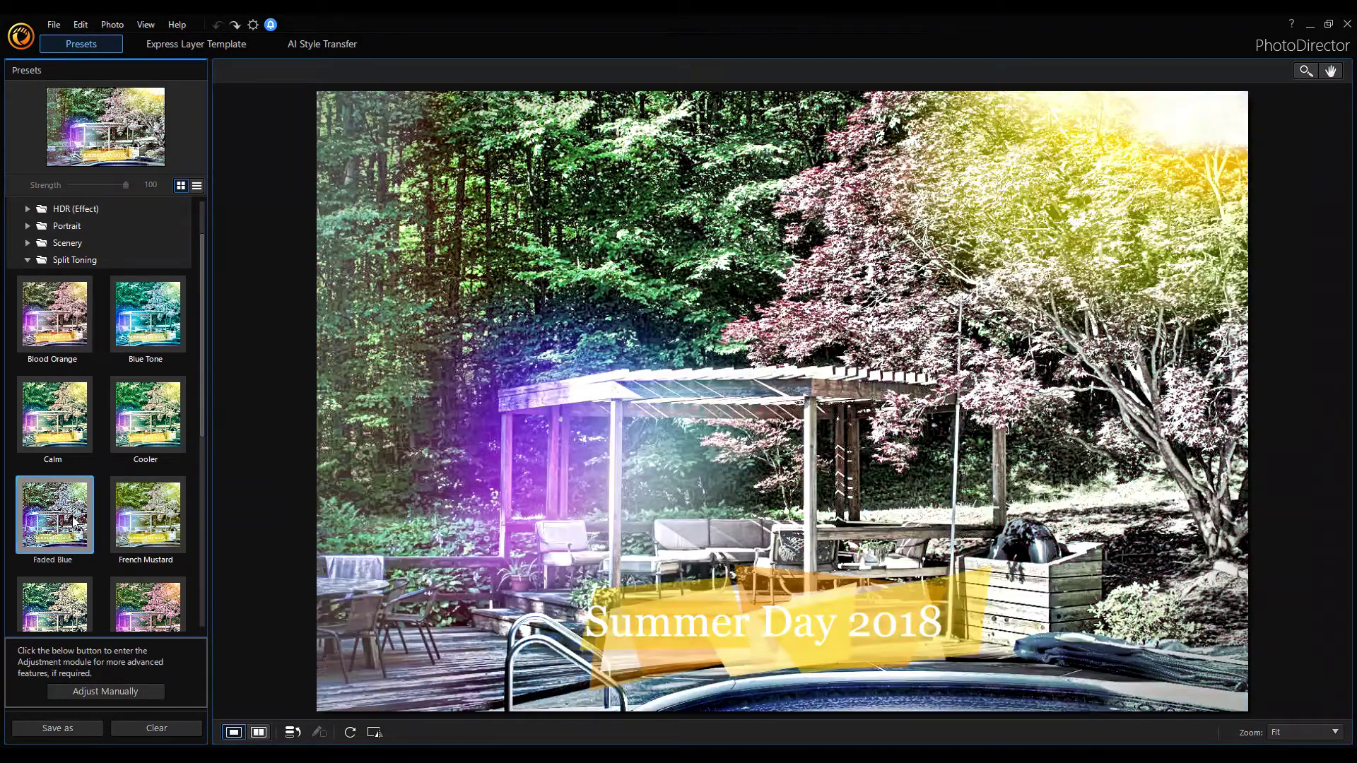
pyautogui.click(145, 519)
pyautogui.scroll(-2, 144, 526)
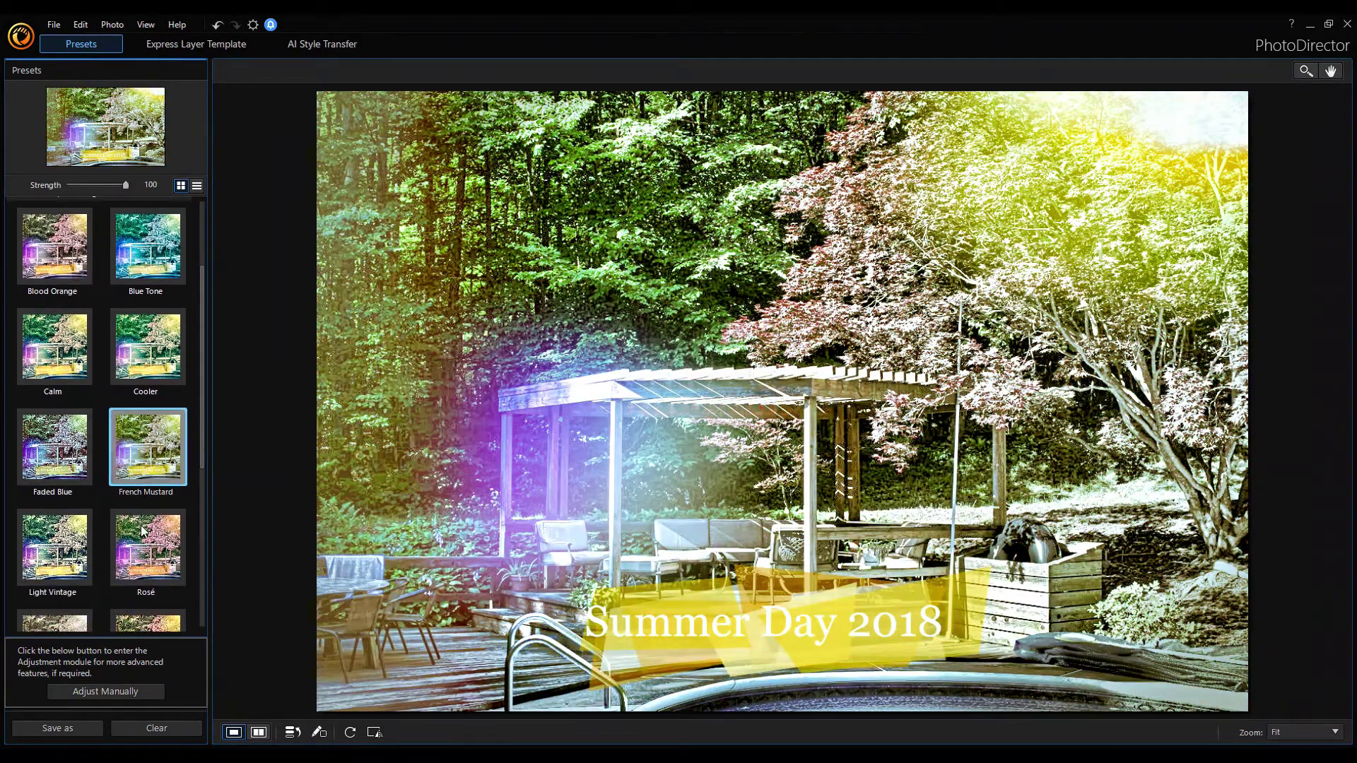
pyautogui.click(141, 543)
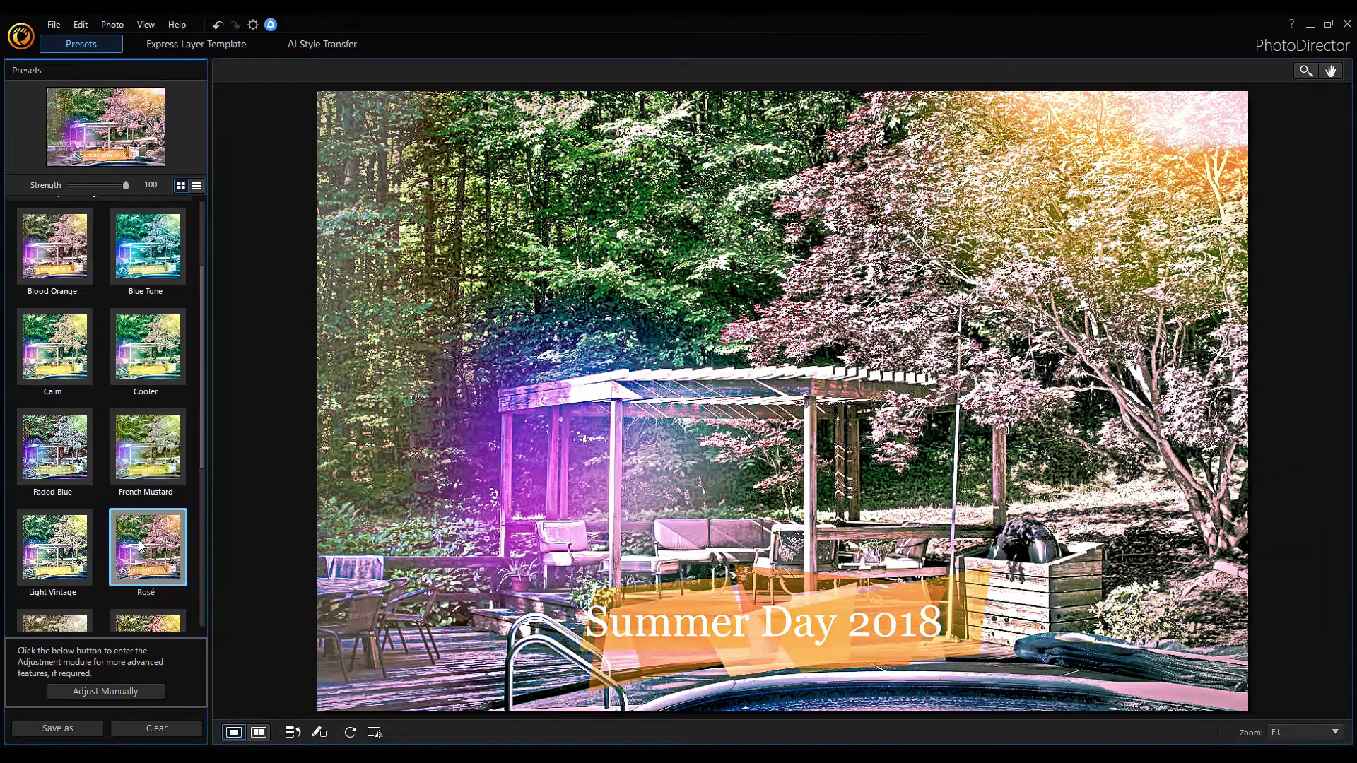
pyautogui.click(55, 579)
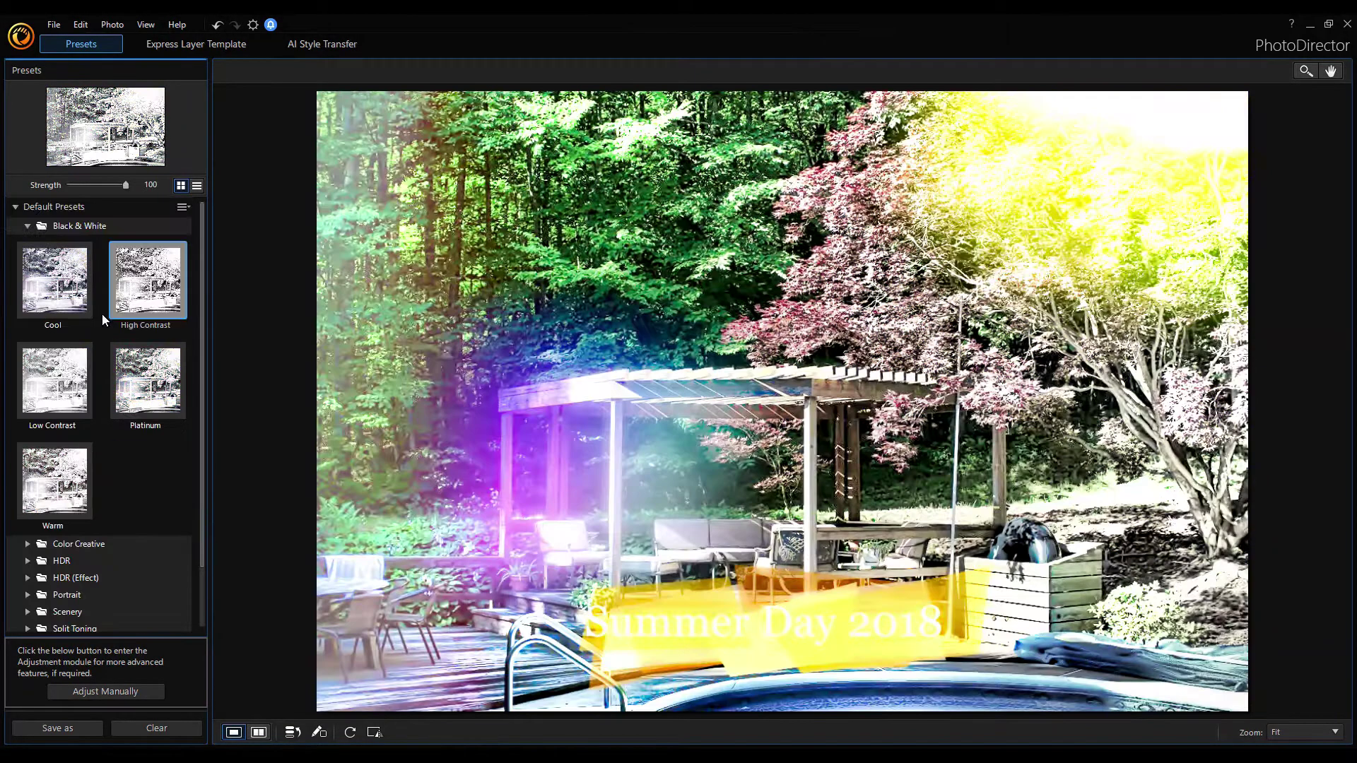
pyautogui.hotkey('ctrl', 'z')
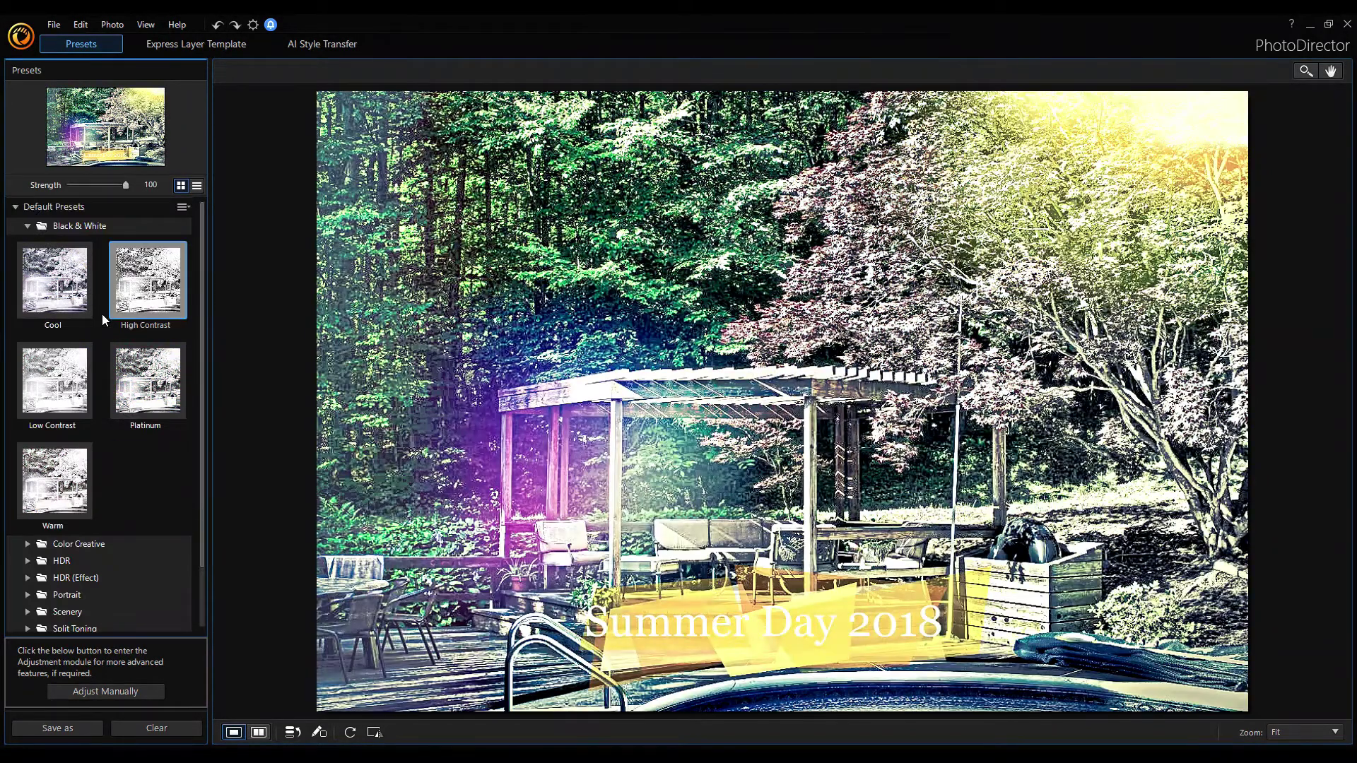
pyautogui.click(111, 312)
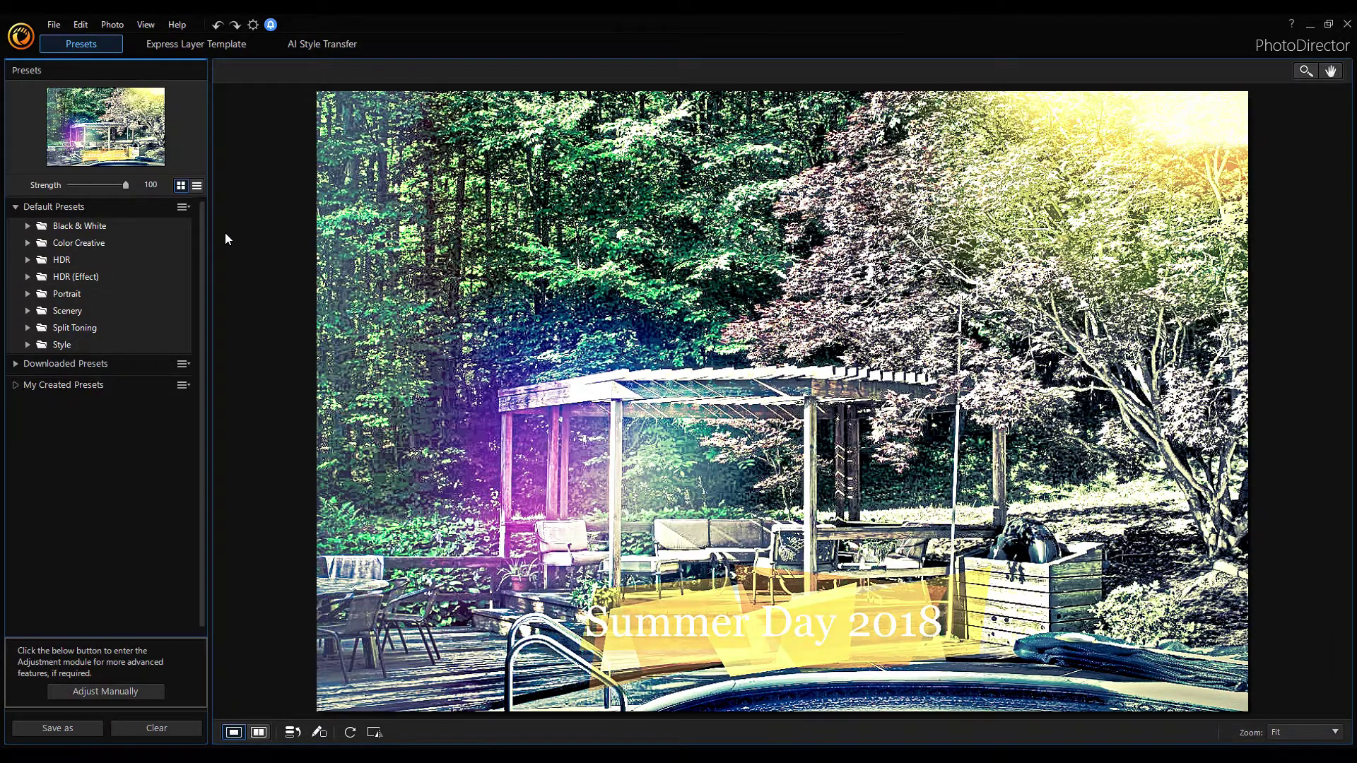
# Step: Enter manual adjustments and paint mask strokes over the photo's left side and the banner
pyautogui.click(138, 697)
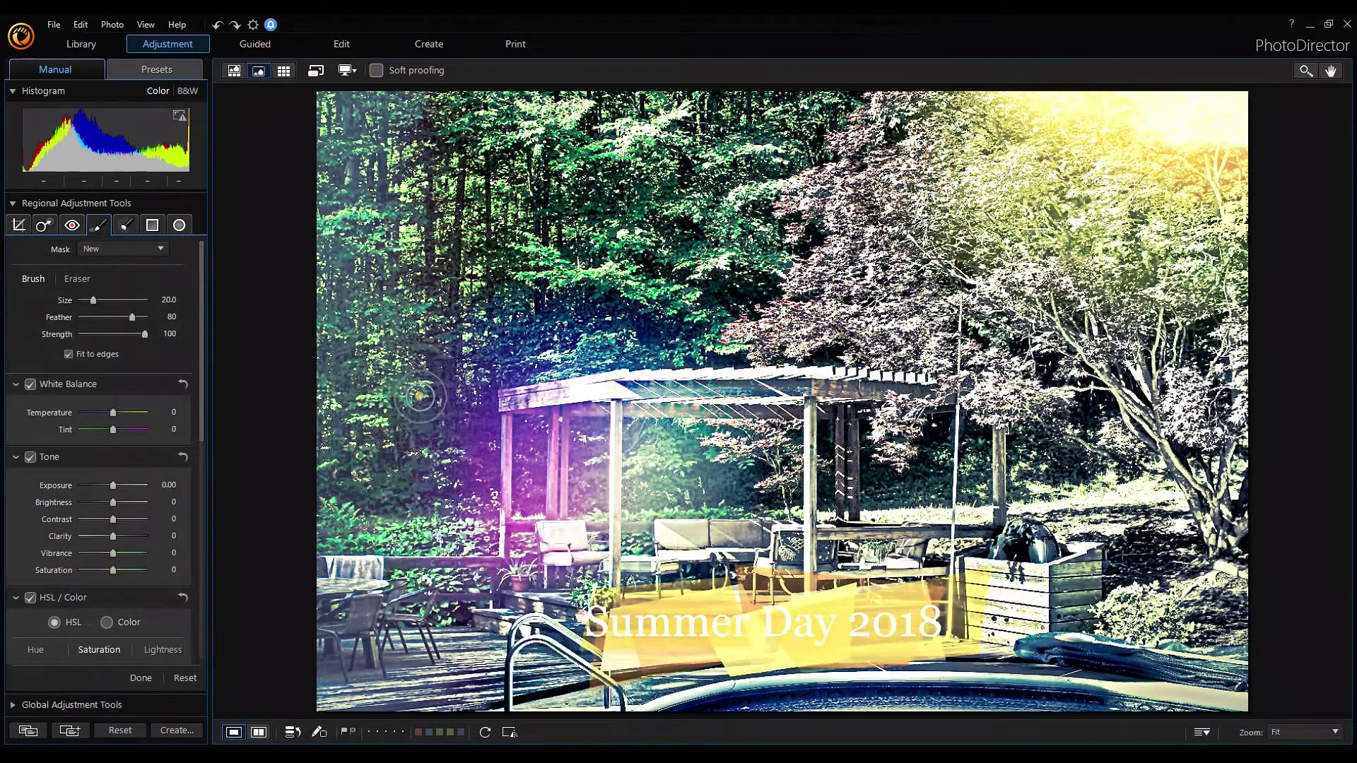
pyautogui.moveTo(417, 395); pyautogui.dragTo(428, 509)
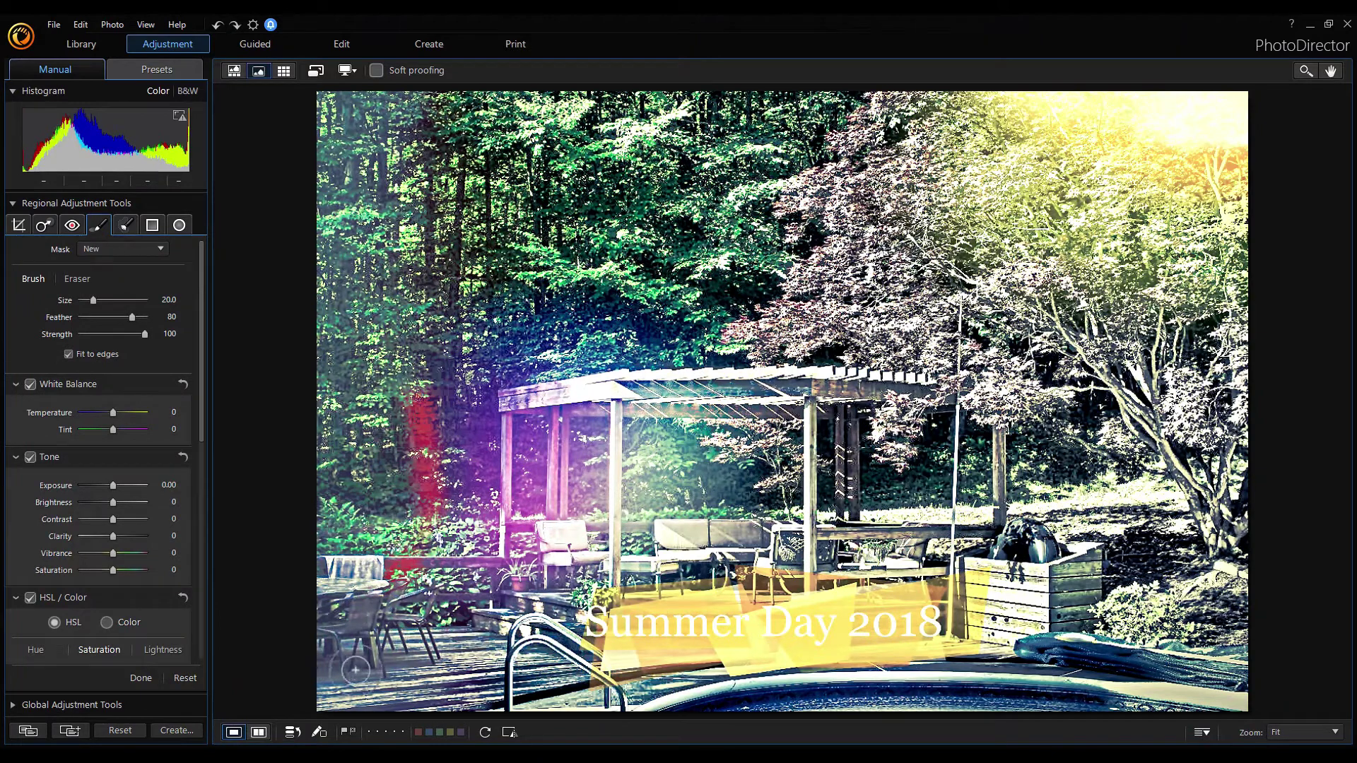
pyautogui.moveTo(597, 627); pyautogui.dragTo(918, 621)
# Step: Set the global HDR Glow Strength to 0, passing through 100 and 24
pyautogui.click(71, 705)
pyautogui.moveTo(79, 430); pyautogui.dragTo(166, 439)
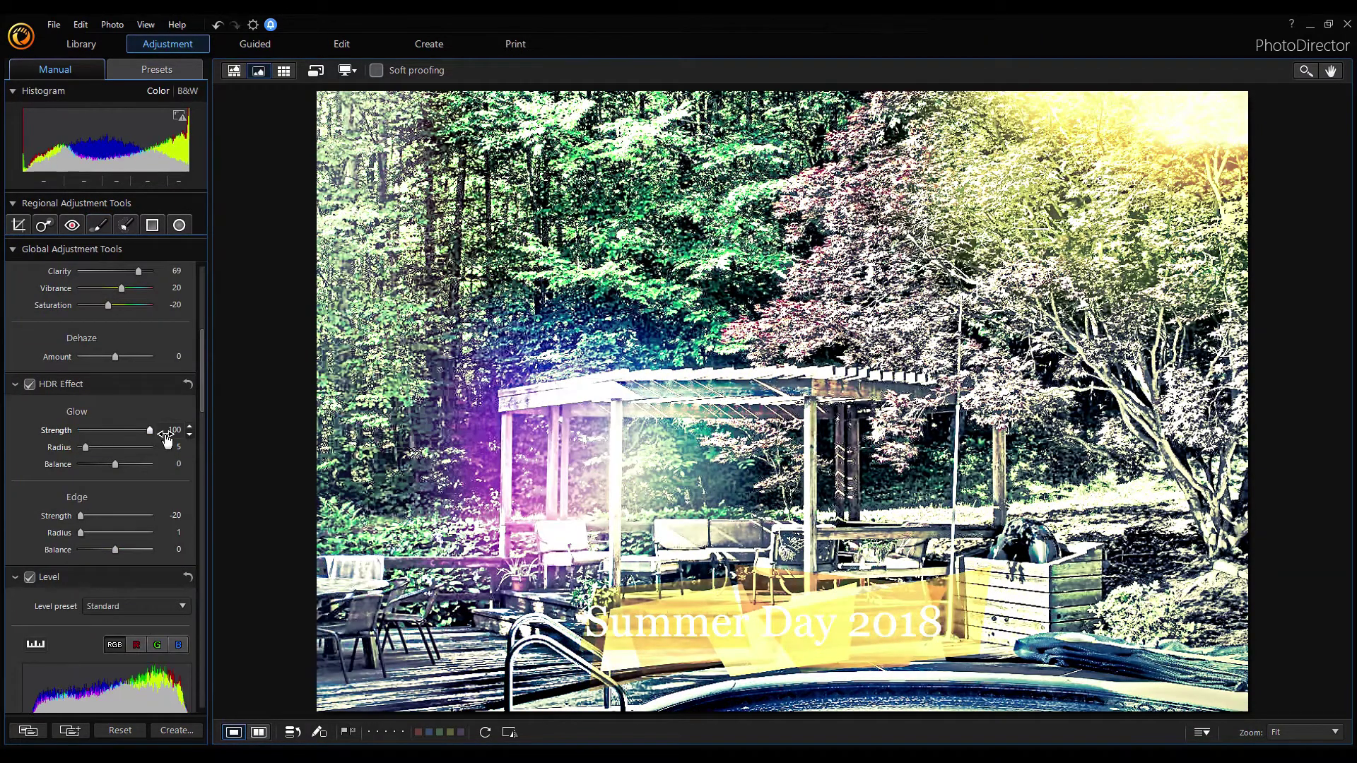
pyautogui.doubleClick(170, 431)
pyautogui.write('24')
pyautogui.press('Return')
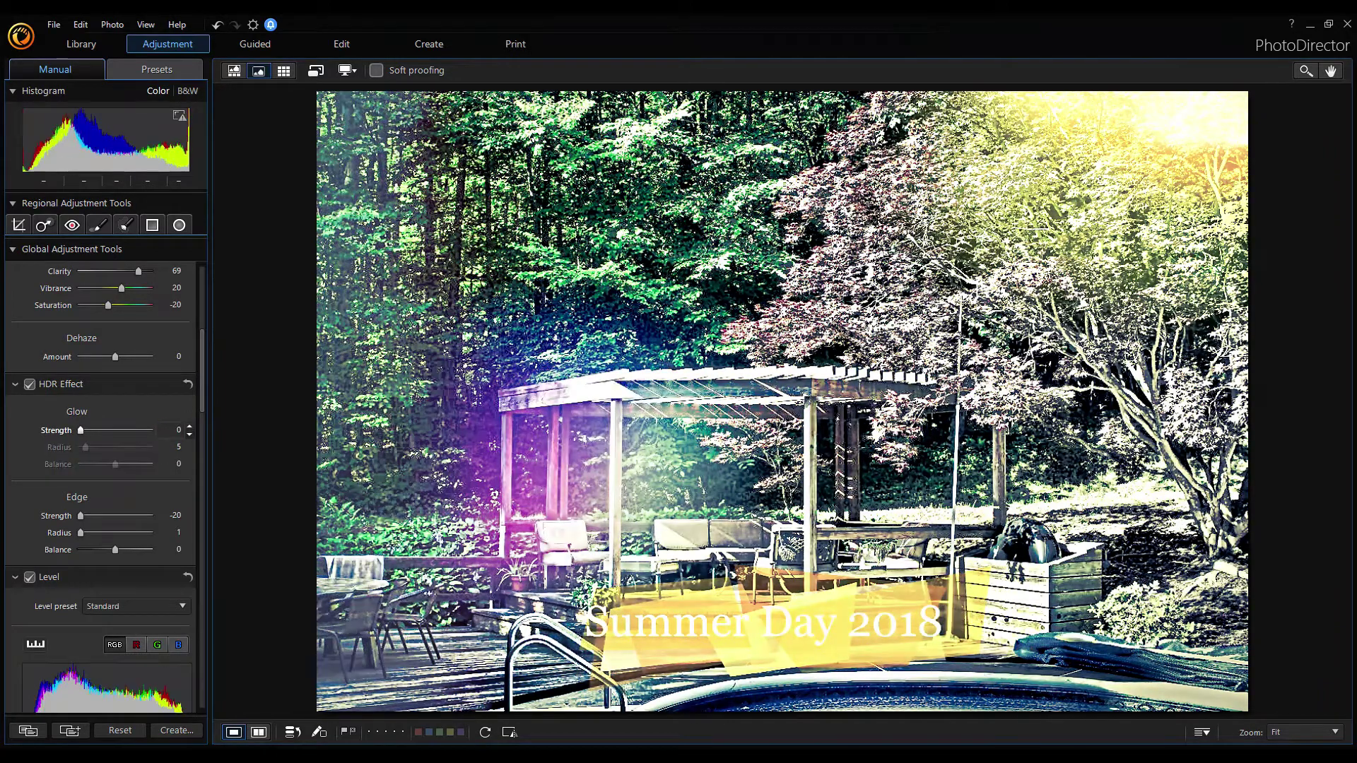
pyautogui.doubleClick(170, 431)
pyautogui.write('0')
# Step: Set Dehaze to 100 and pull the tone curve down to Lights -100
pyautogui.moveTo(114, 356); pyautogui.dragTo(21, 384)
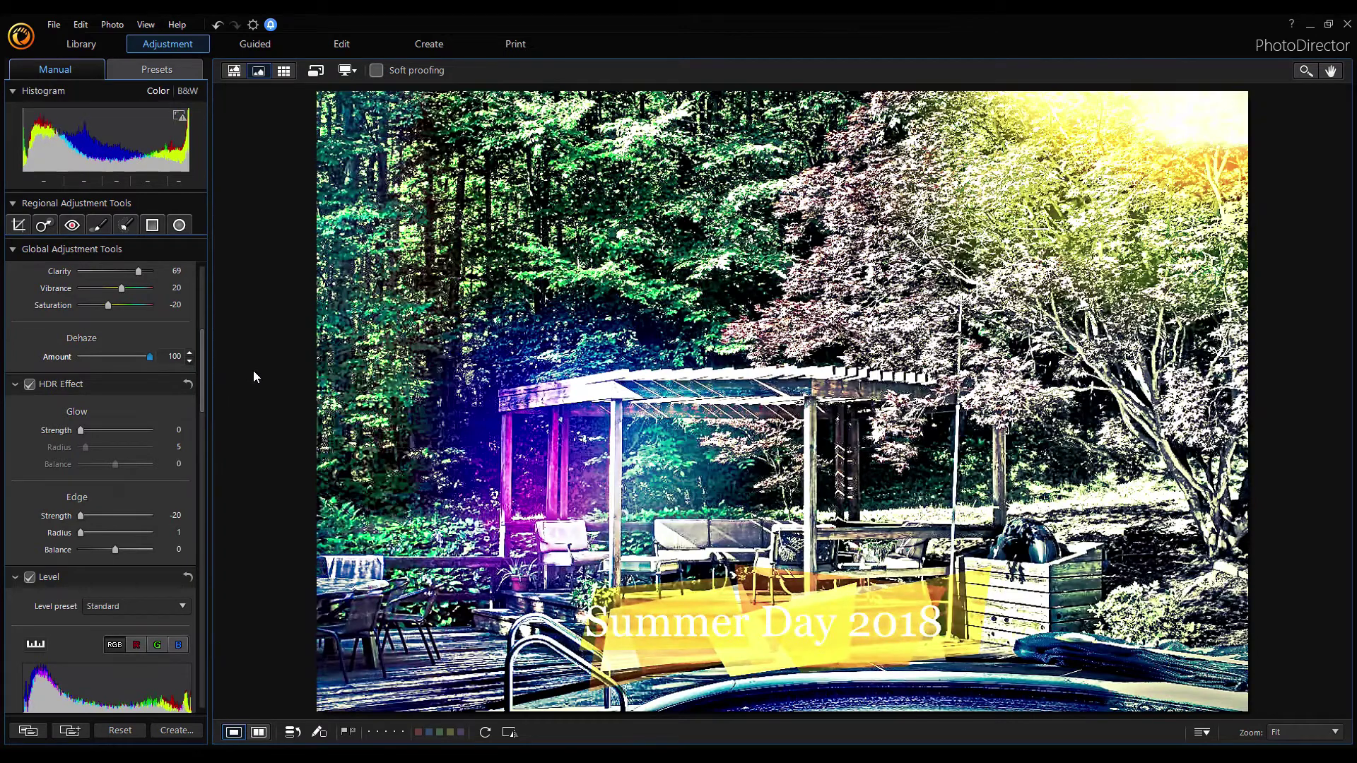
pyautogui.scroll(-5, 120, 494)
pyautogui.moveTo(125, 555); pyautogui.dragTo(125, 566)
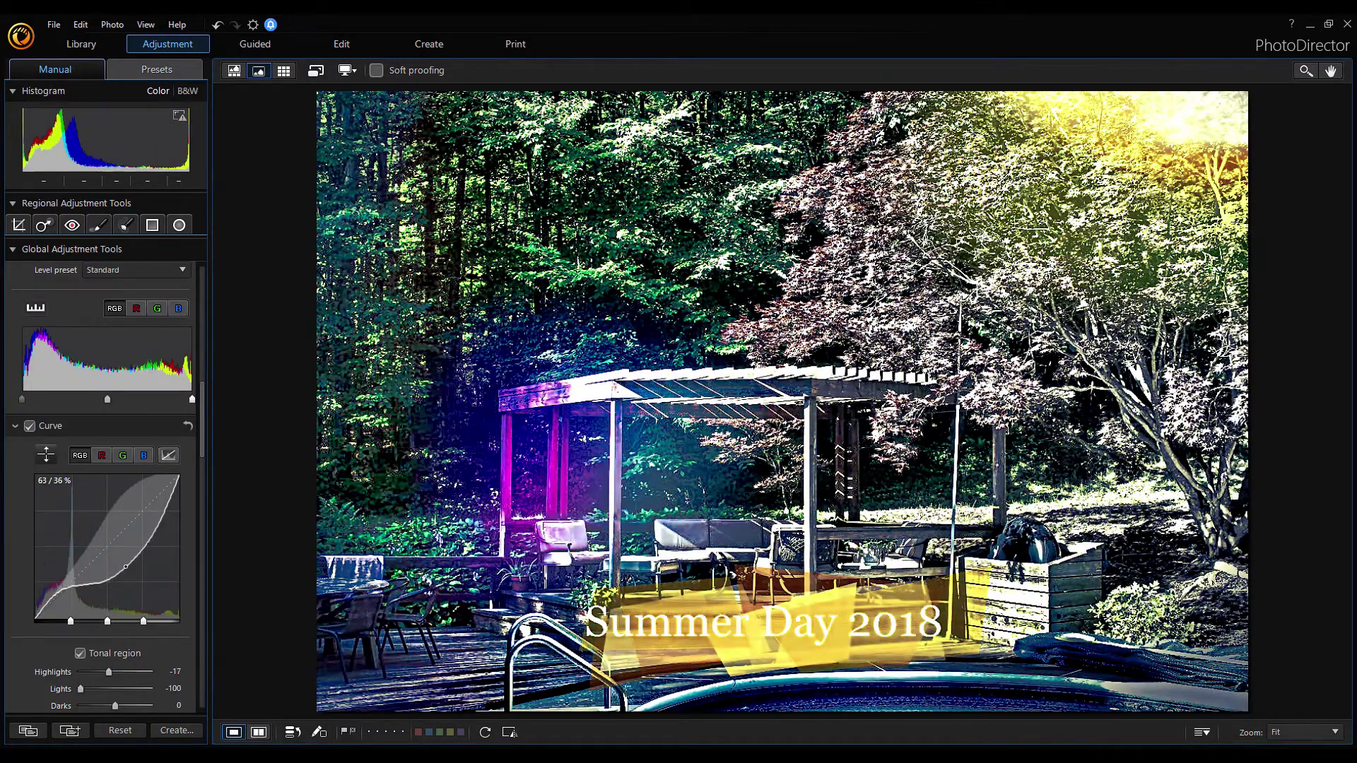
# Step: Undo a brightening curve edit, correct vertical keystone, and lower vignette removal to 37
pyautogui.moveTo(125, 567)
pyautogui.mouseDown()
pyautogui.moveTo(126, 493)
pyautogui.moveTo(125, 551)
pyautogui.mouseUp()
pyautogui.hotkey('ctrl', 'z')
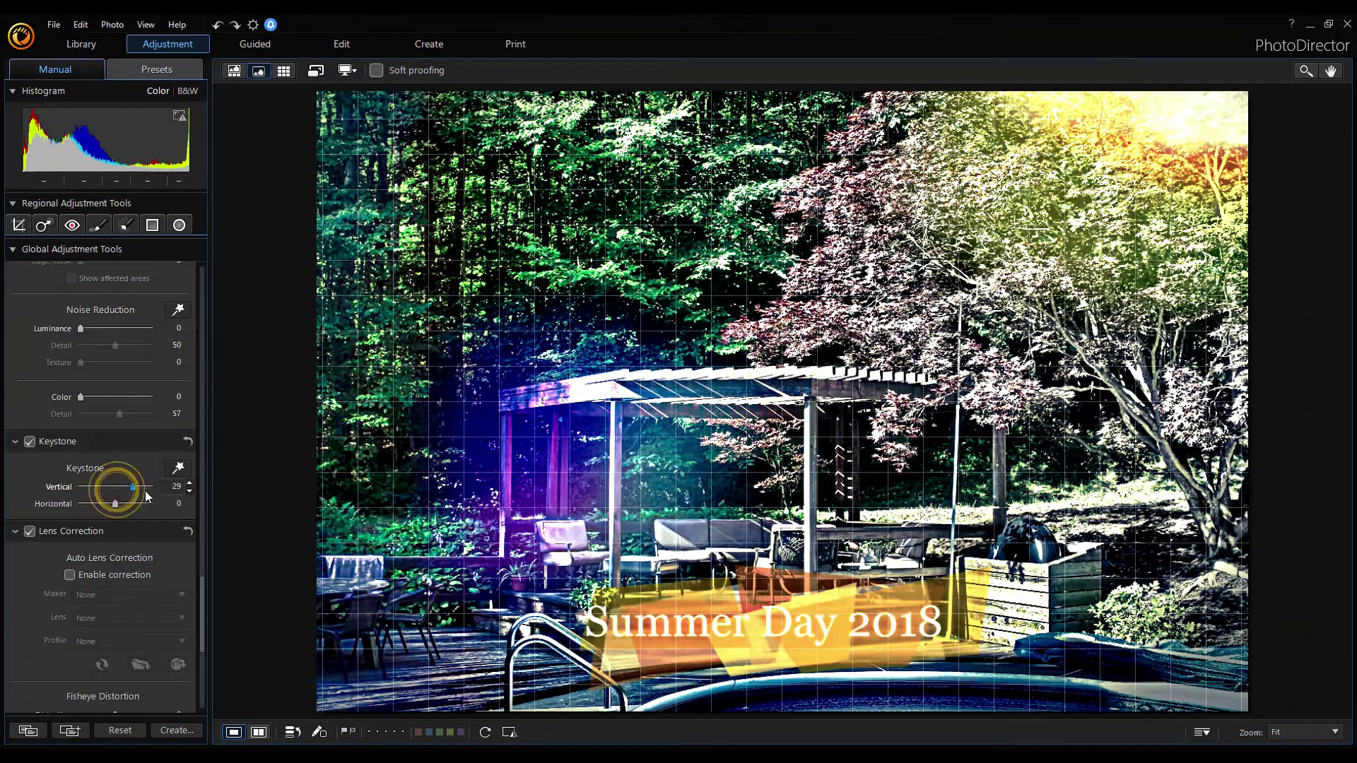
pyautogui.moveTo(115, 487); pyautogui.dragTo(156, 491)
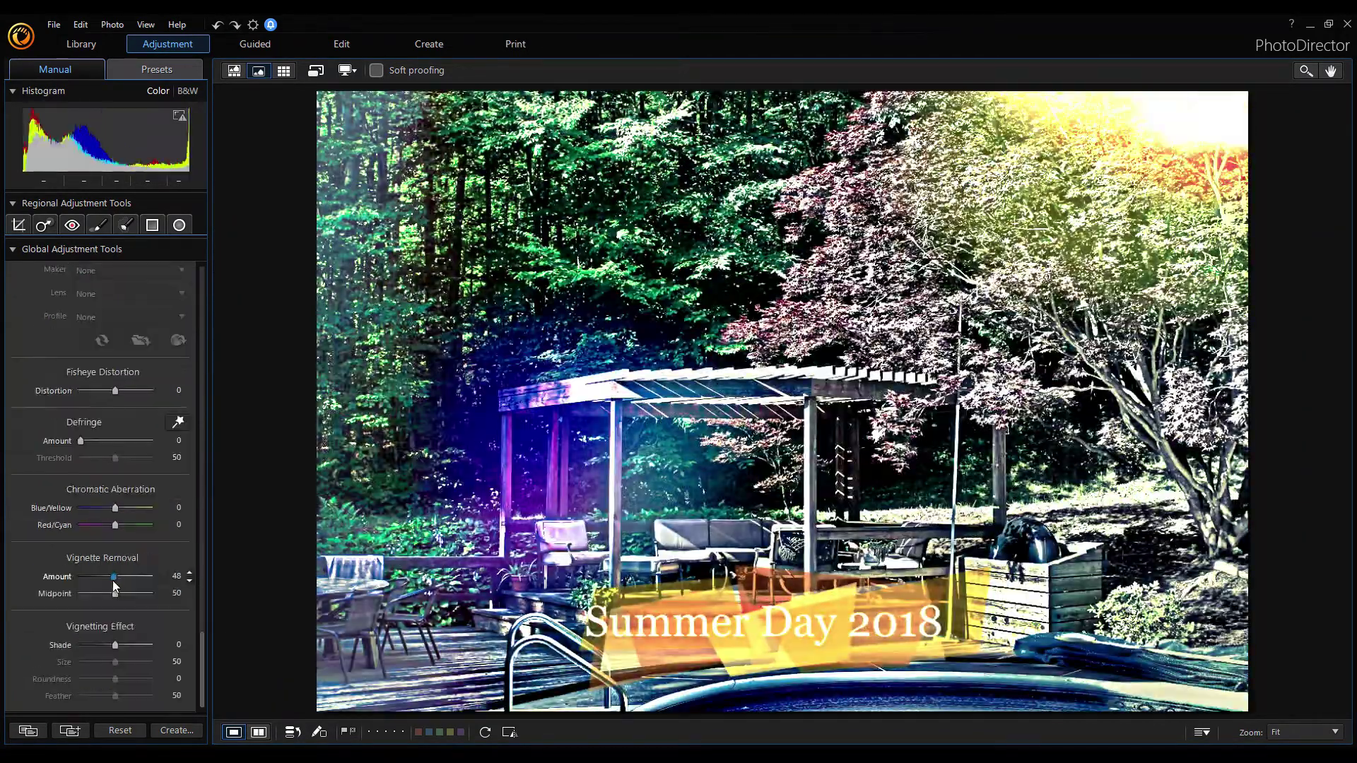
pyautogui.moveTo(114, 580); pyautogui.dragTo(106, 580)
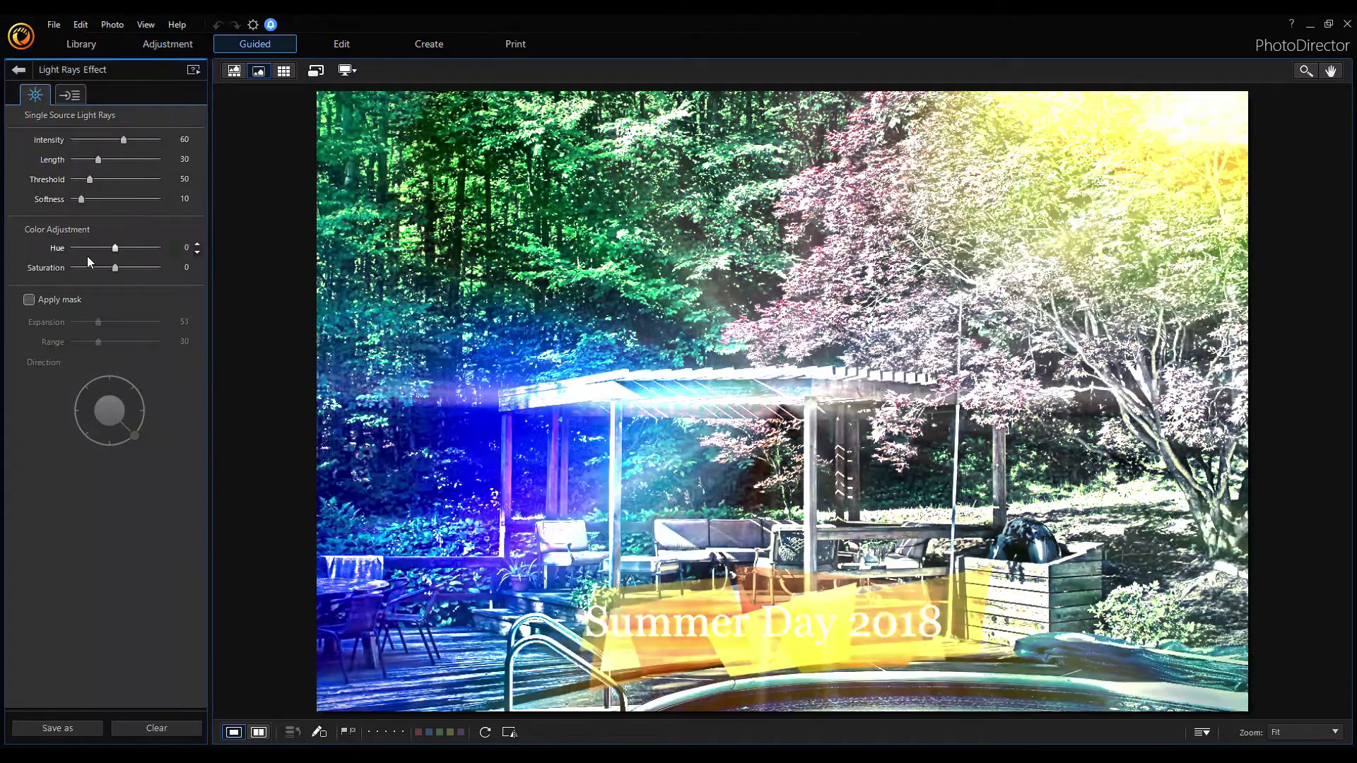
# Step: Make the light rays directional toward the upper right with Threshold 109 and adjusted colour
pyautogui.click(61, 303)
pyautogui.click(61, 303)
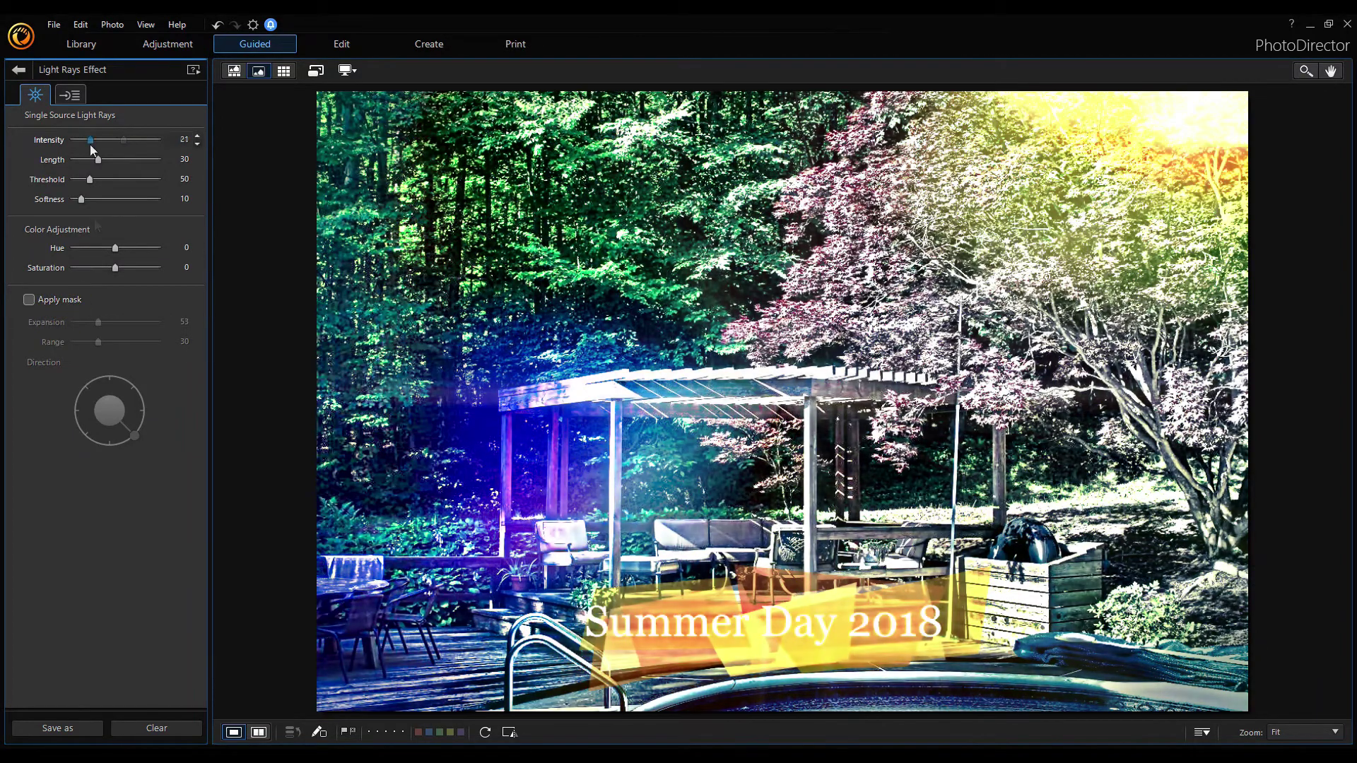
pyautogui.click(70, 94)
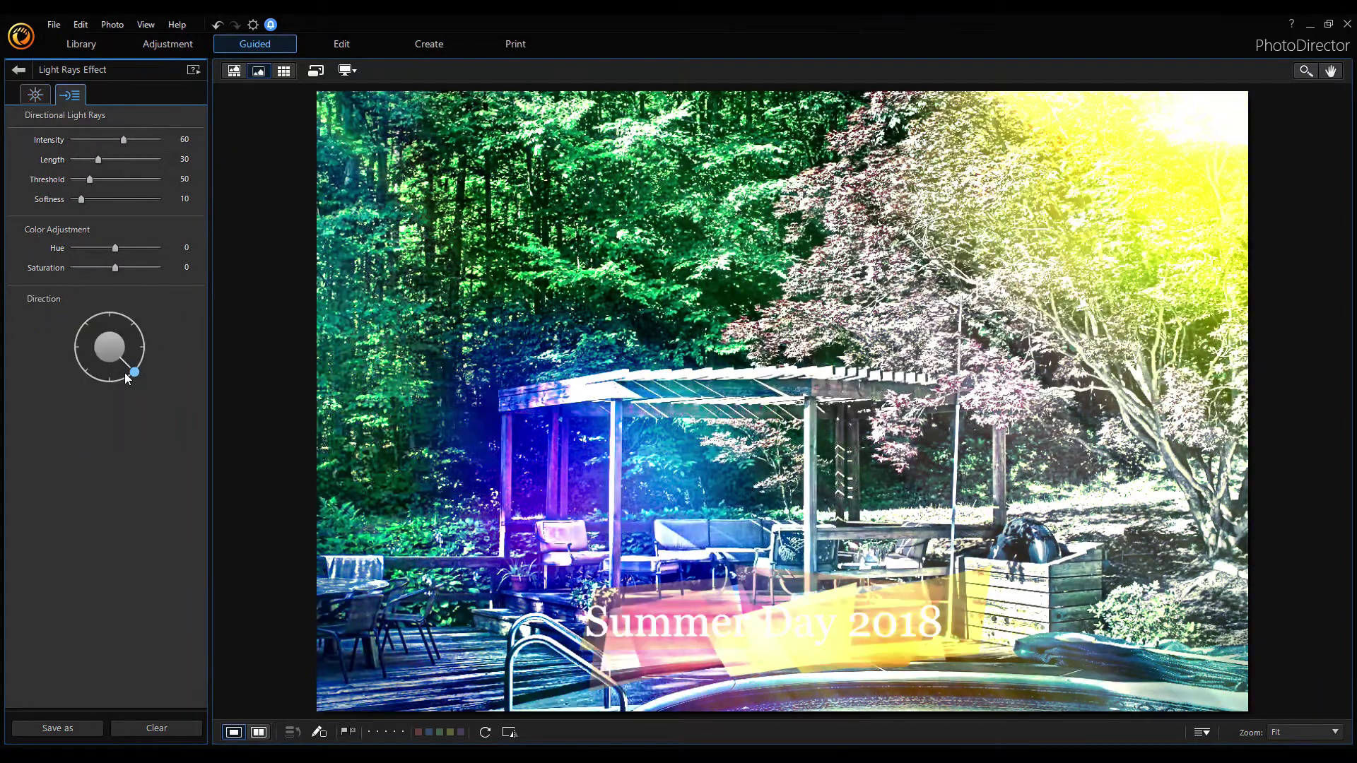
pyautogui.moveTo(124, 372); pyautogui.dragTo(162, 295)
pyautogui.moveTo(89, 179); pyautogui.dragTo(108, 179)
pyautogui.moveTo(115, 248); pyautogui.dragTo(194, 253)
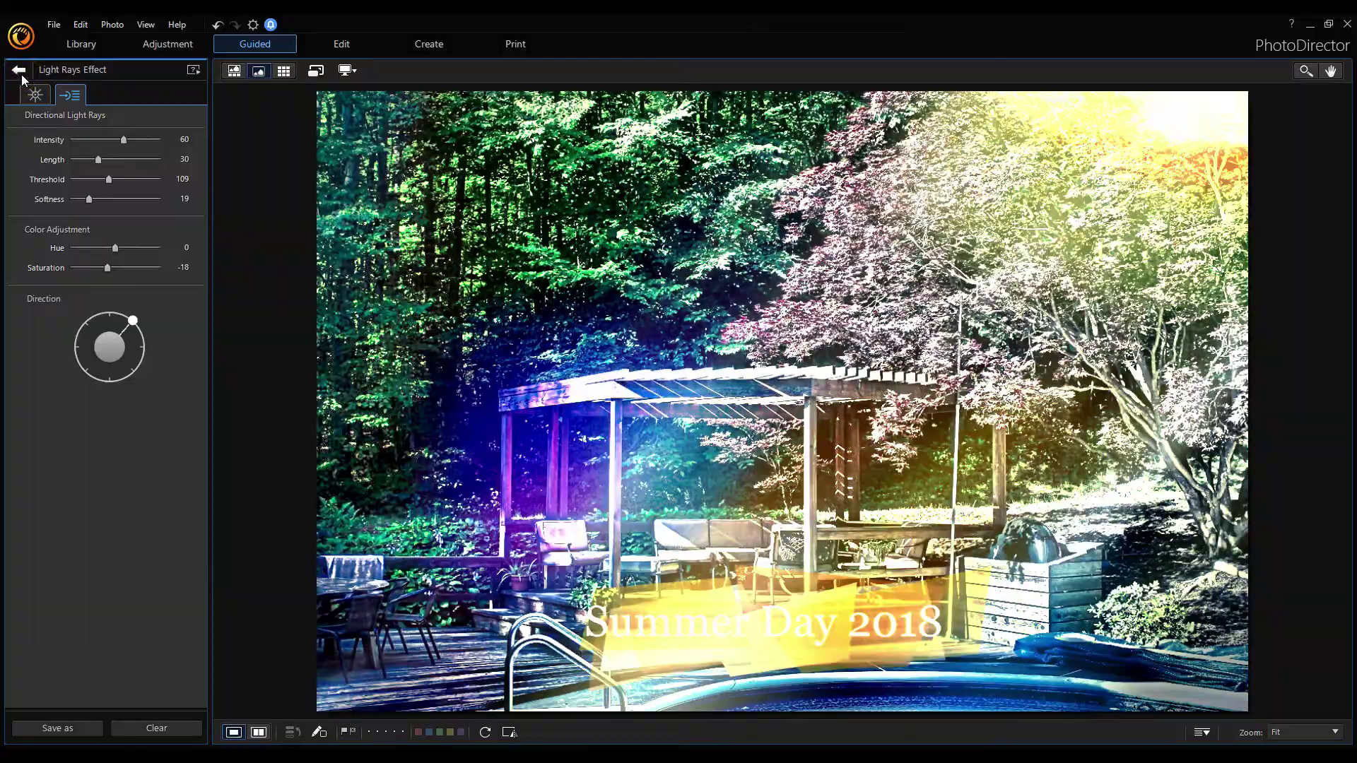
pyautogui.click(18, 70)
# Step: Preview light-leak, wood-rings and cracked-paint texture overlays, undoing the cracked paint
pyautogui.click(62, 242)
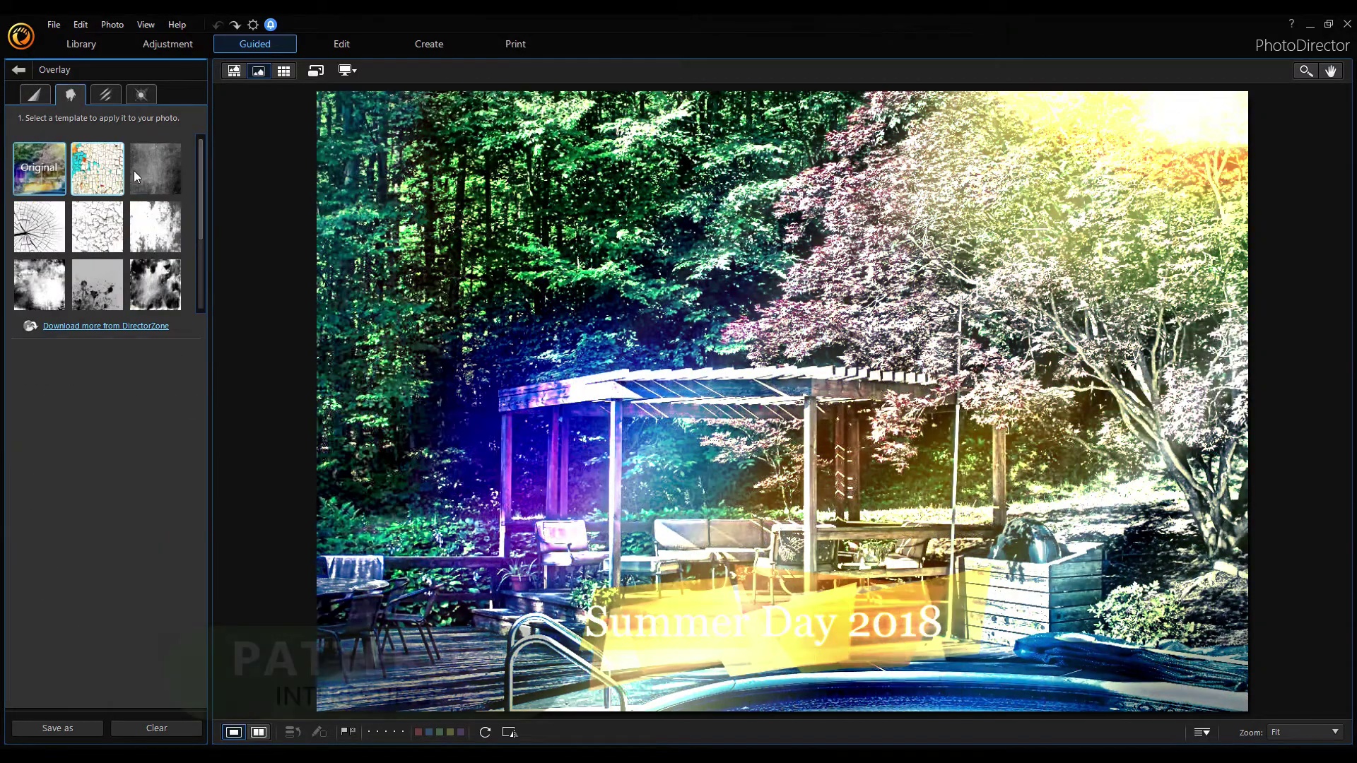
pyautogui.click(151, 153)
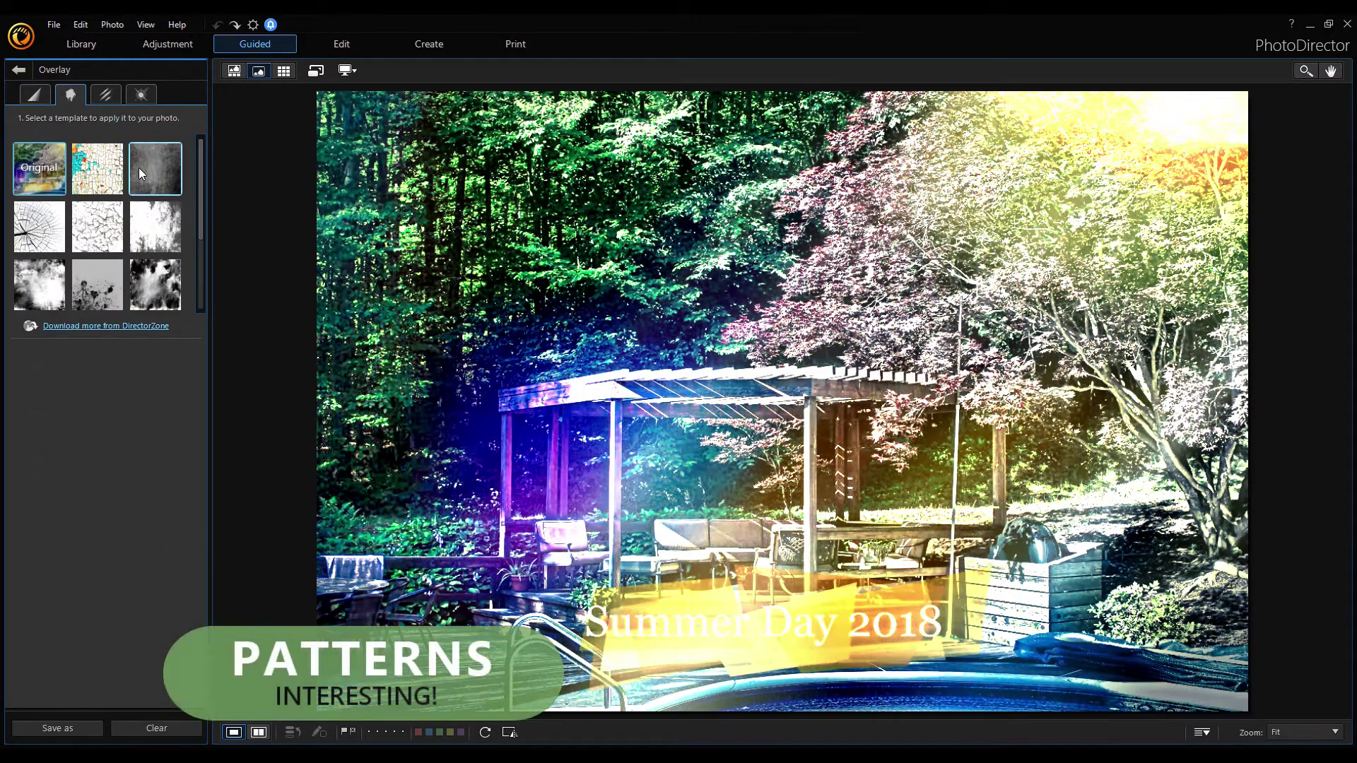
pyautogui.click(50, 240)
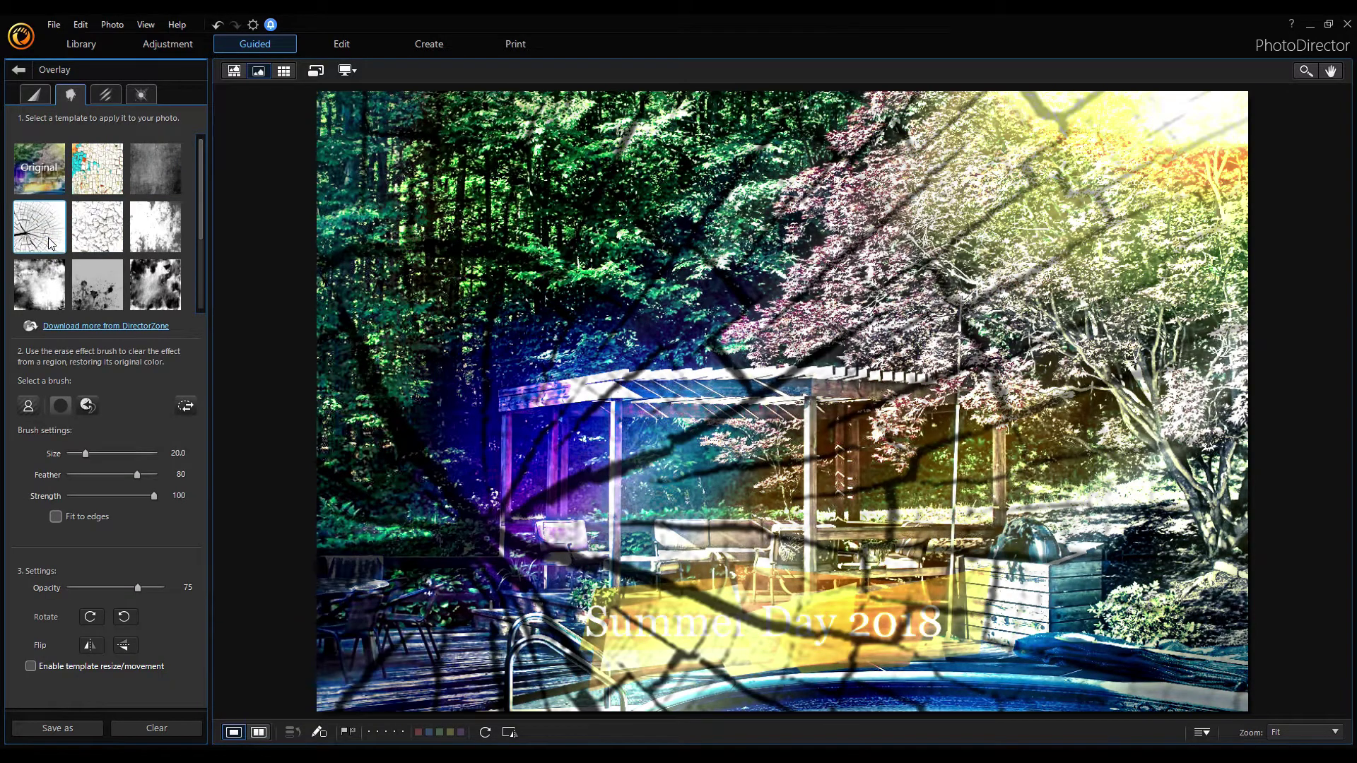
pyautogui.click(84, 244)
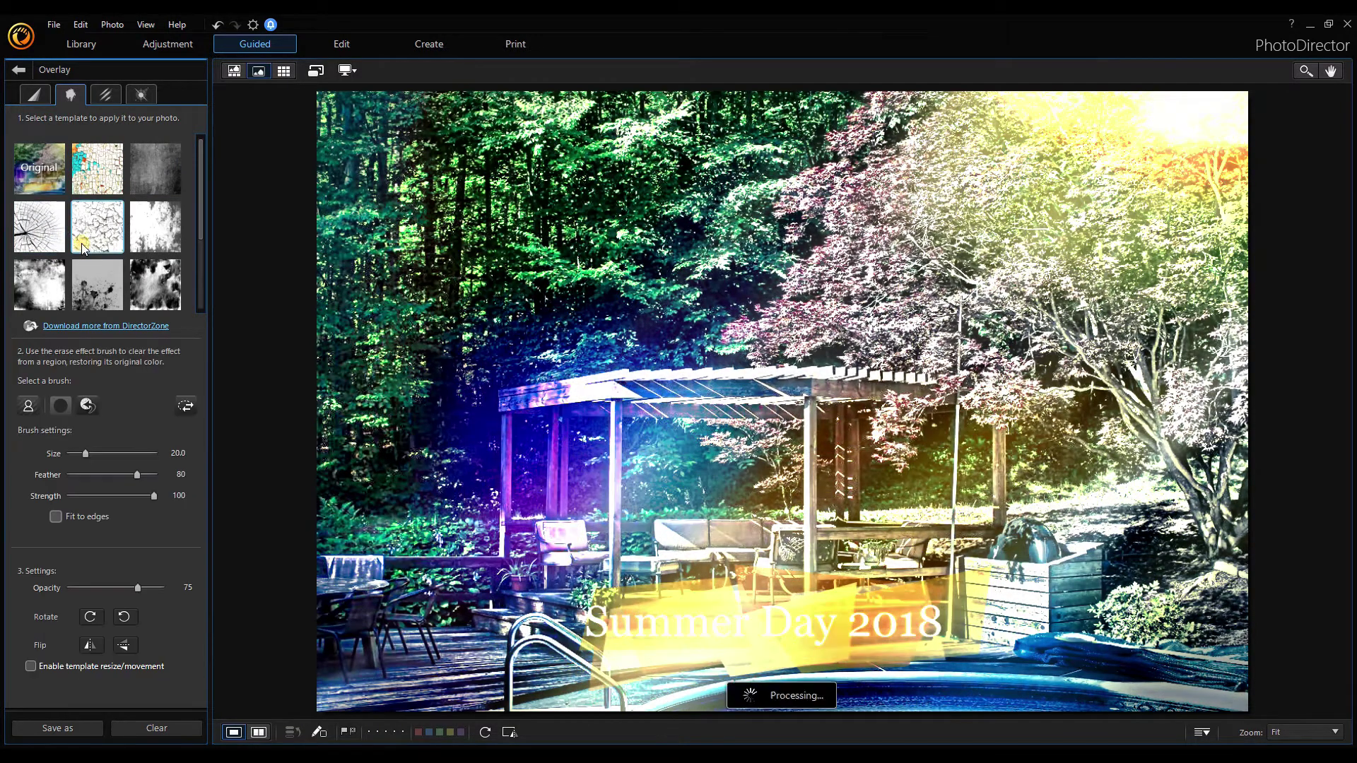
pyautogui.scroll(-1, 83, 247)
pyautogui.scroll(-1, 83, 247)
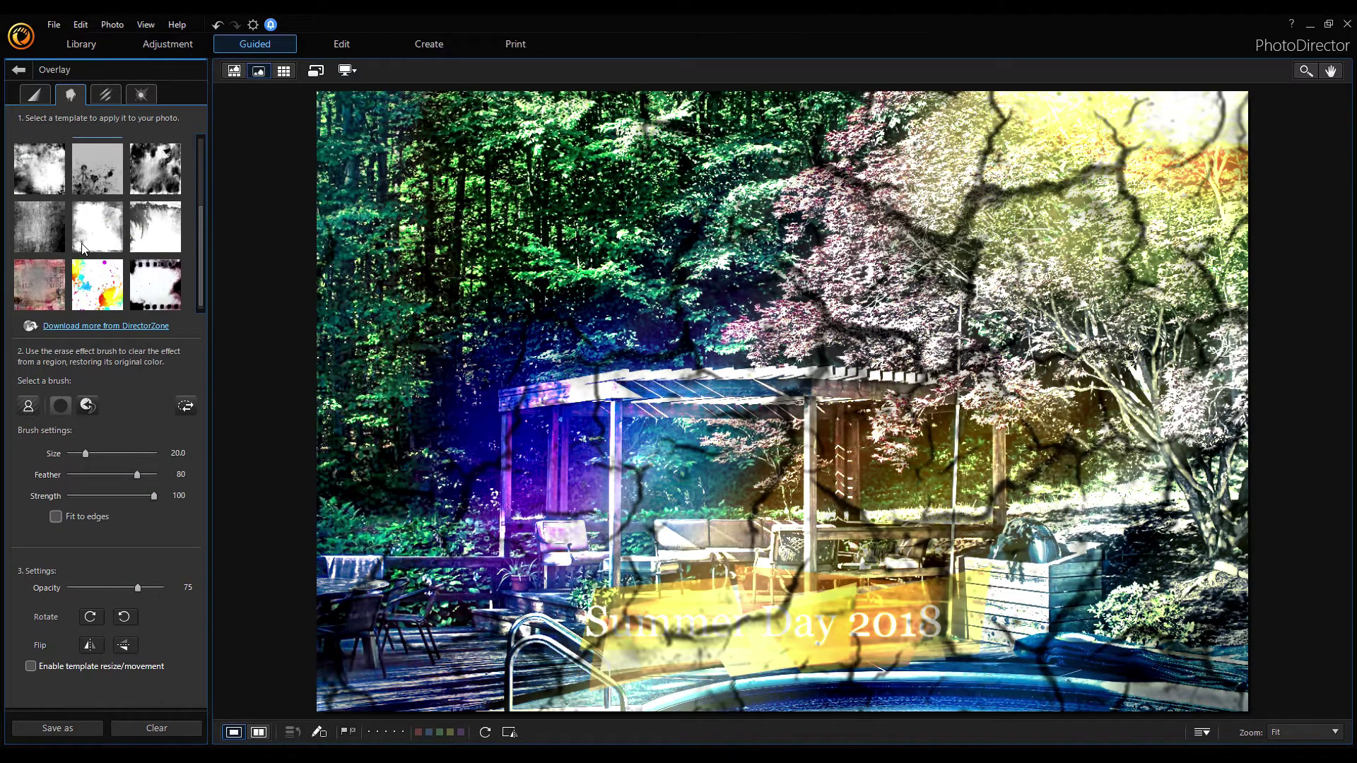
pyautogui.hotkey('ctrl', 'z')
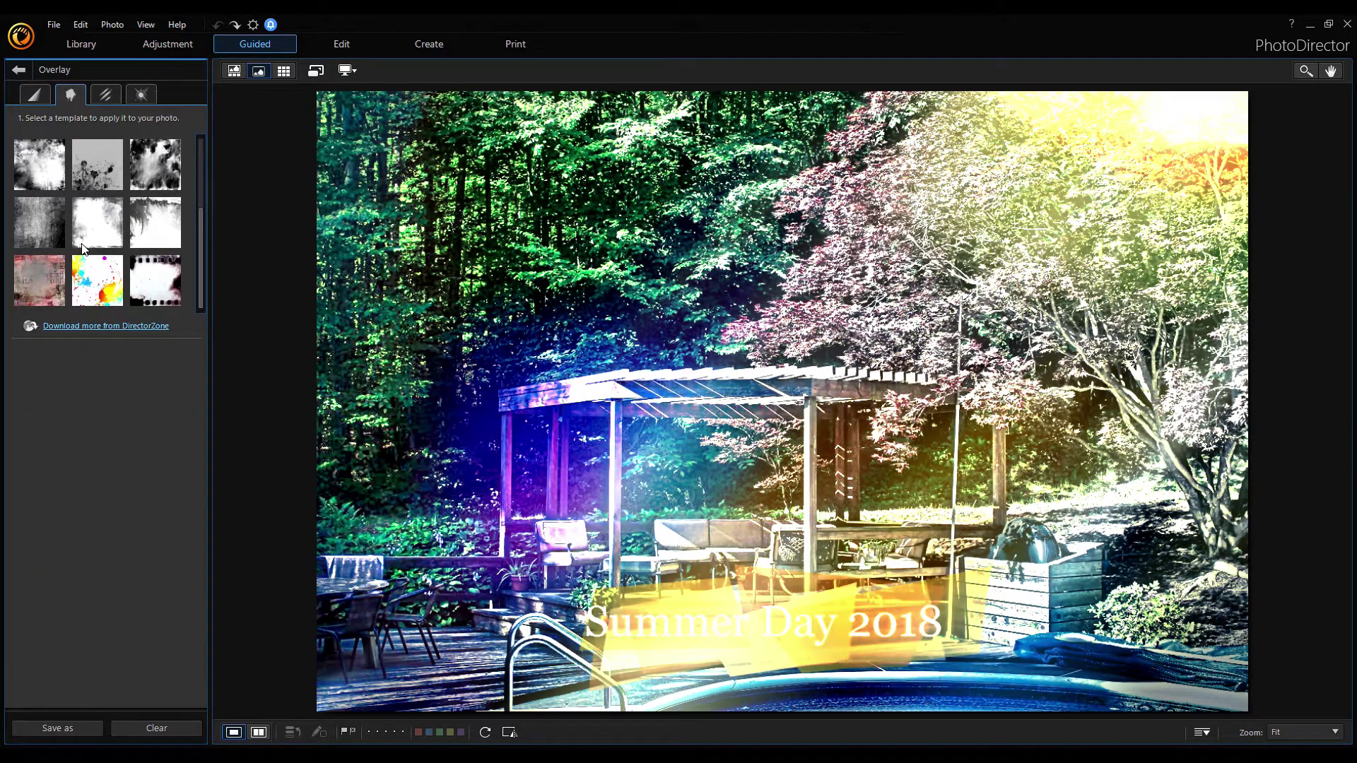
# Step: Try film-frame, colourful splash and several grunge overlays, settling on the dark grunge
pyautogui.click(130, 289)
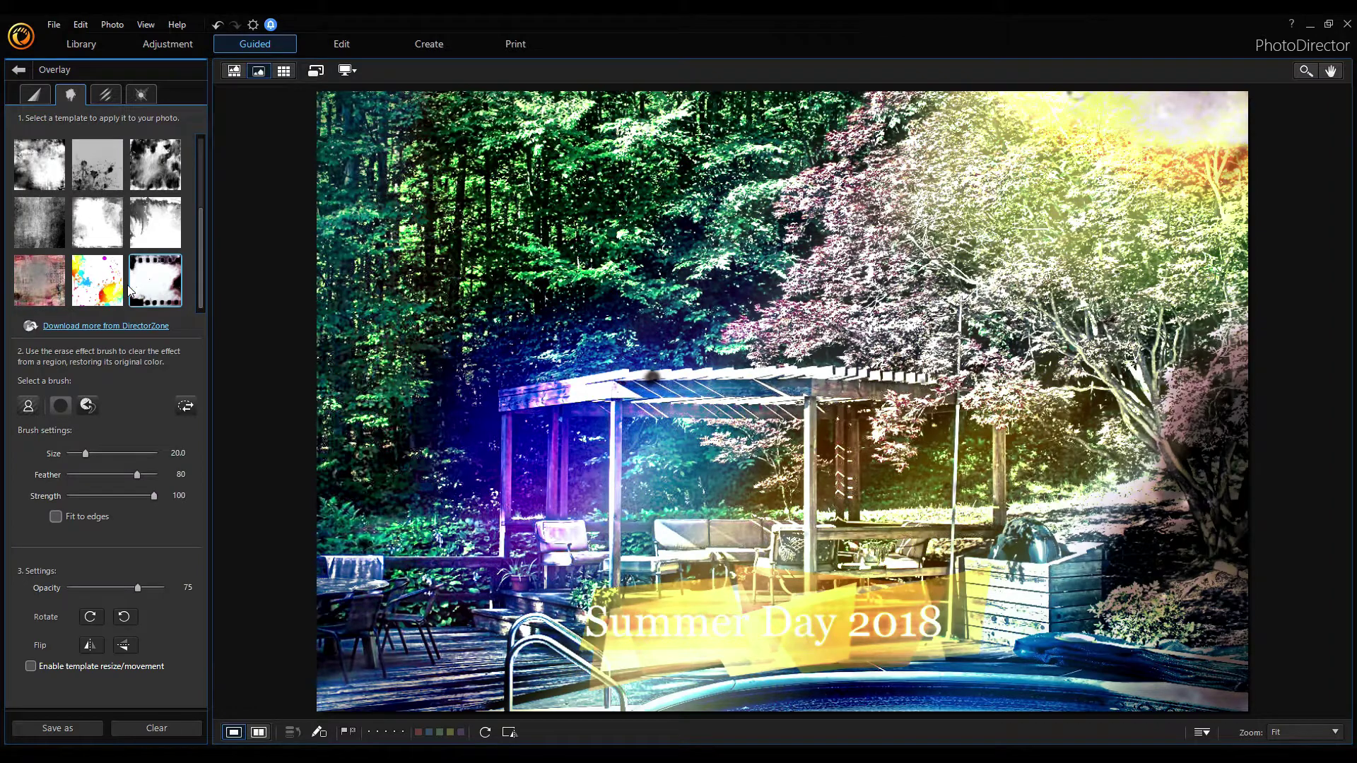
pyautogui.click(97, 290)
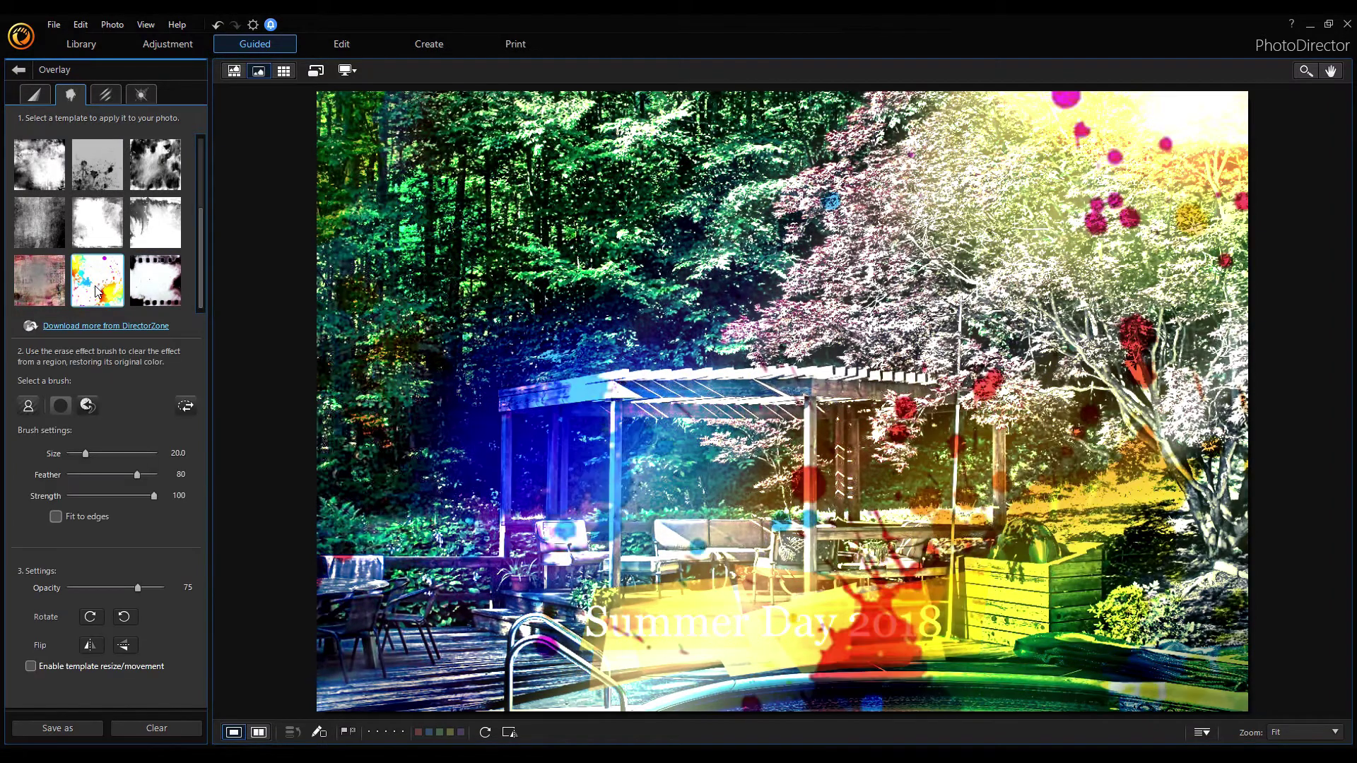
pyautogui.click(37, 289)
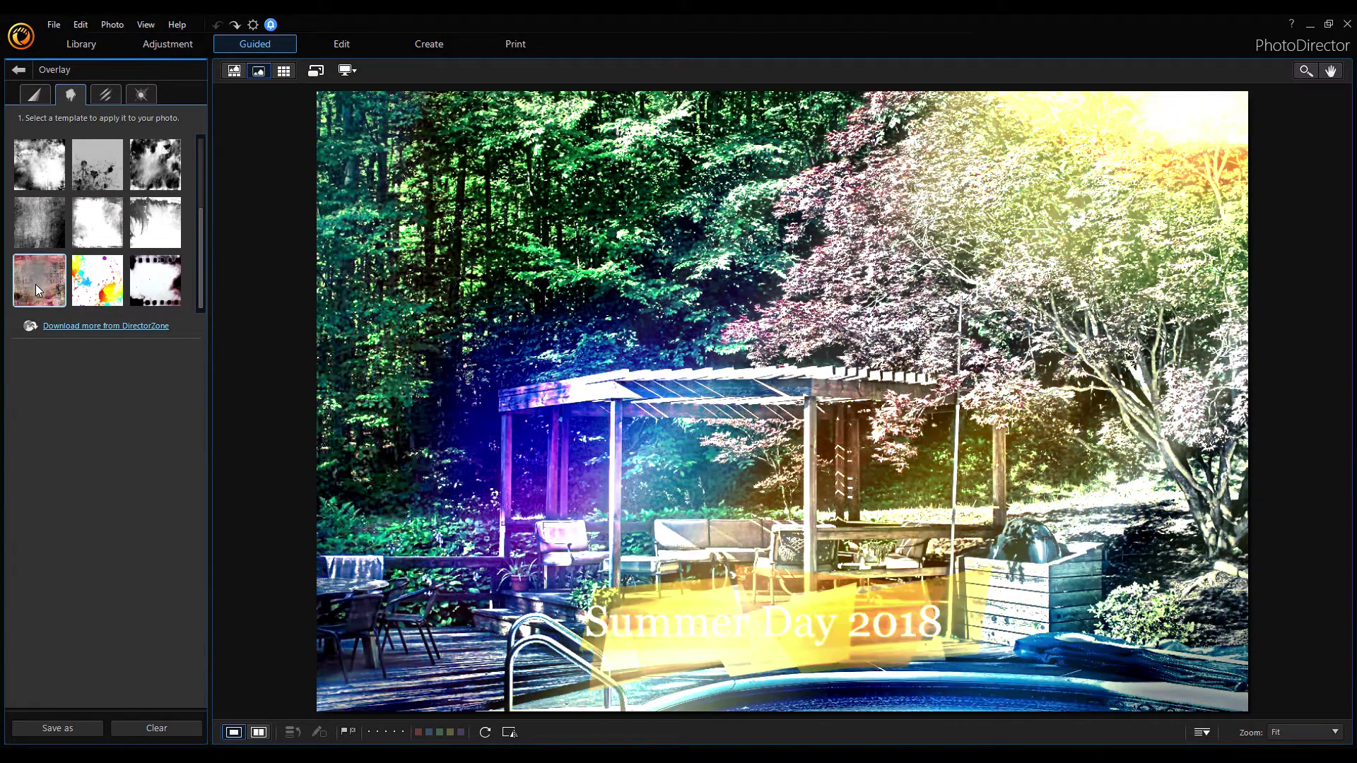
pyautogui.click(147, 234)
pyautogui.click(115, 232)
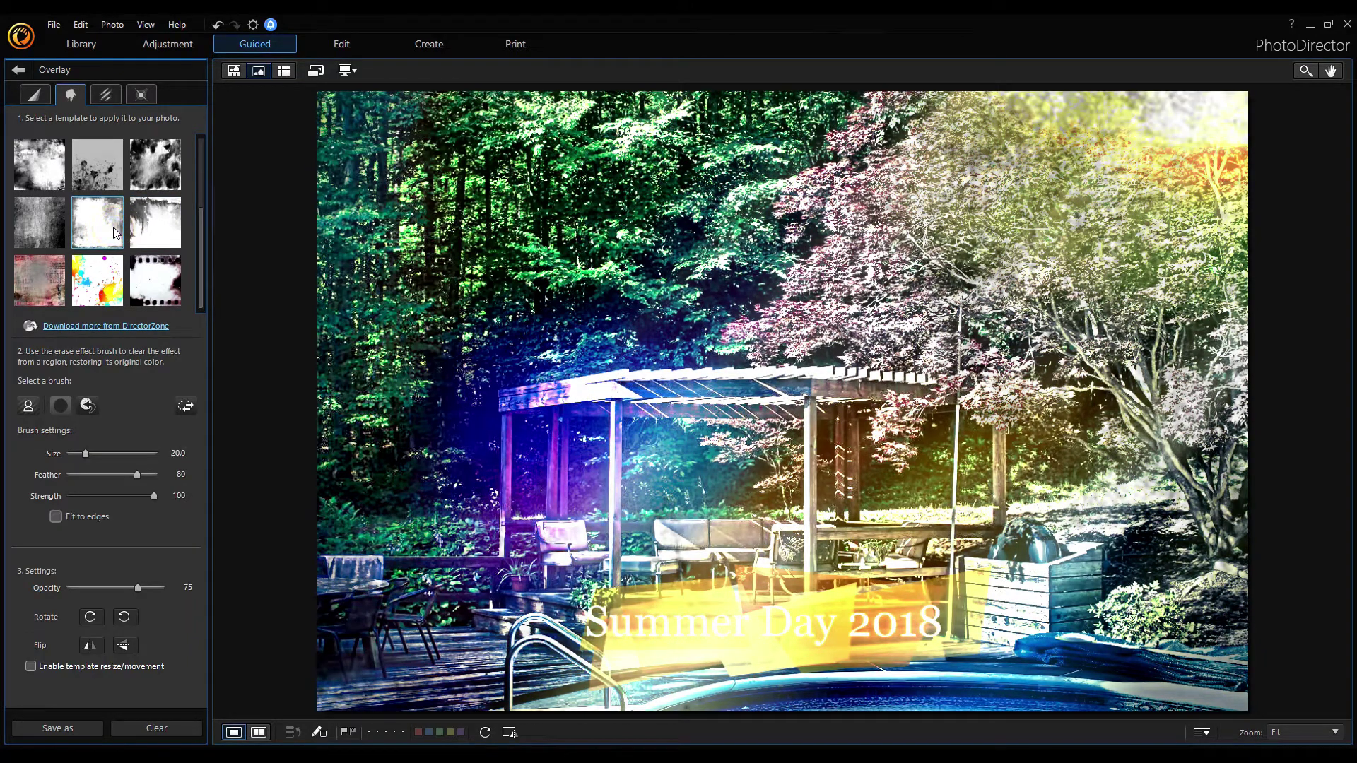
pyautogui.scroll(2, 134, 276)
pyautogui.click(140, 280)
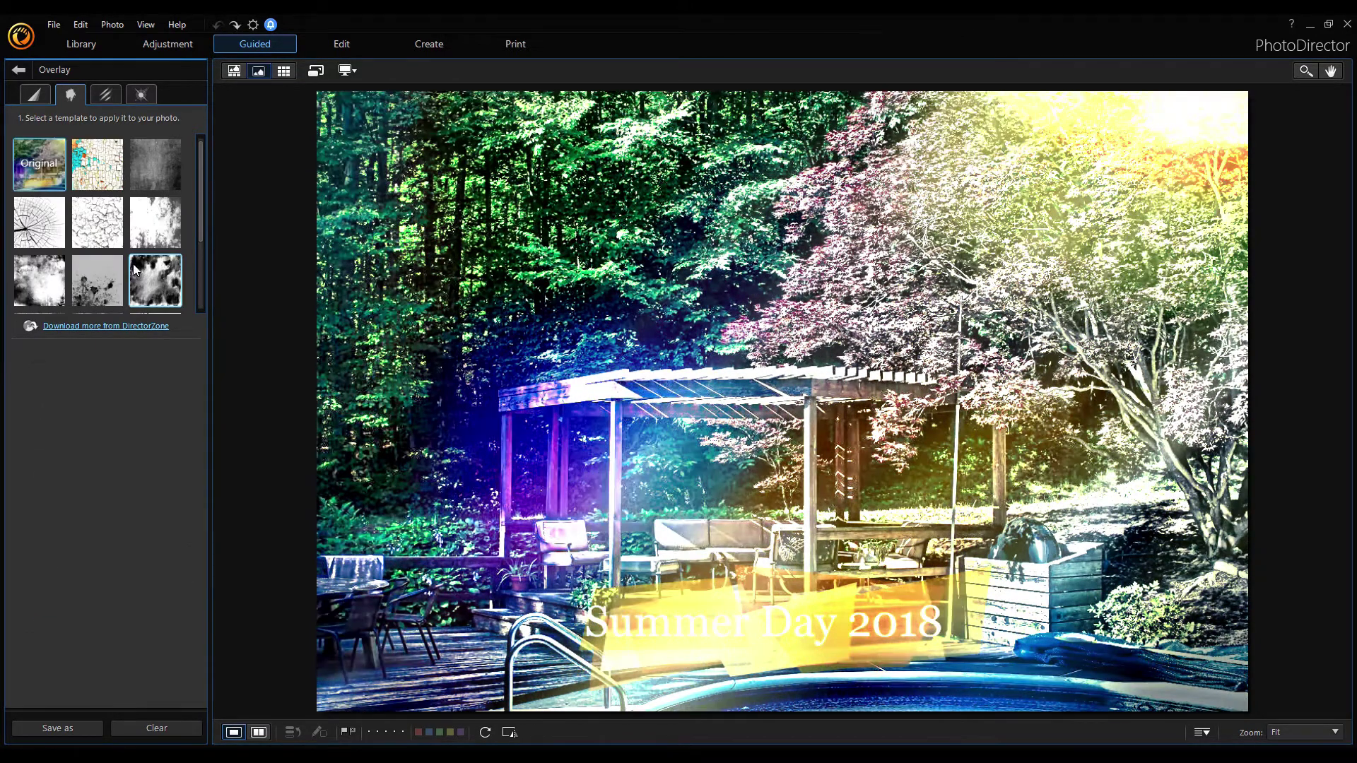
# Step: Preview two more texture overlays, then apply a light flare from the Flares templates
pyautogui.click(105, 94)
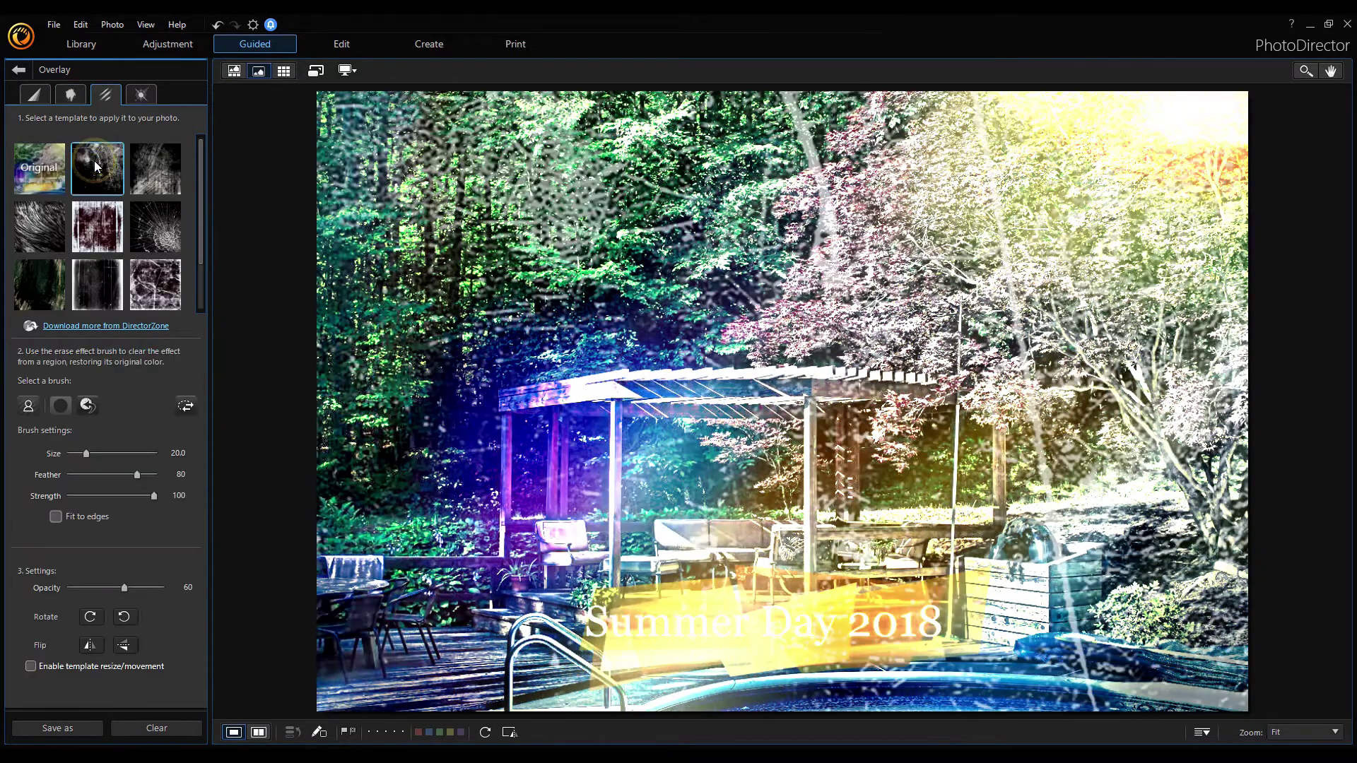
pyautogui.click(57, 290)
pyautogui.click(51, 228)
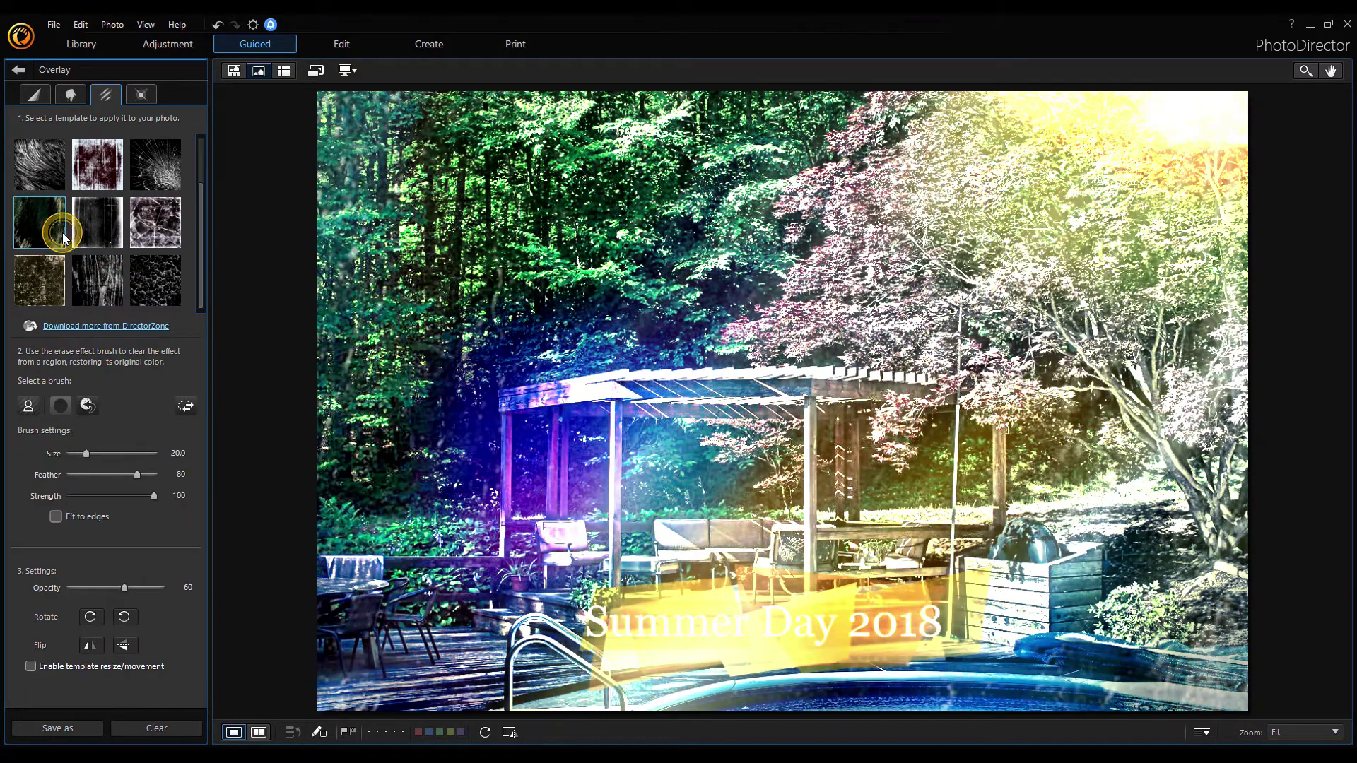
pyautogui.click(141, 94)
pyautogui.click(163, 177)
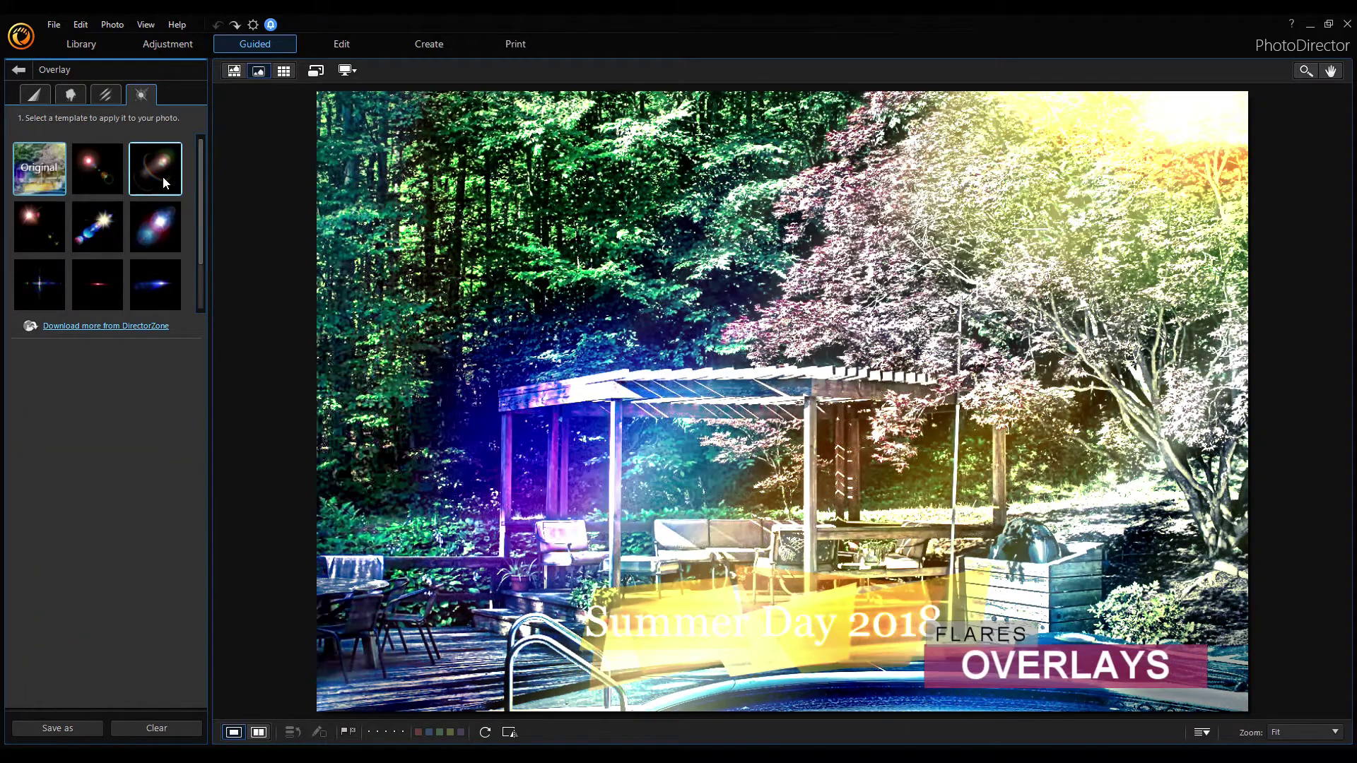
# Step: Try the second, sixth, vertical star and top-left sun flares, undoing each one
pyautogui.click(116, 178)
pyautogui.click(162, 240)
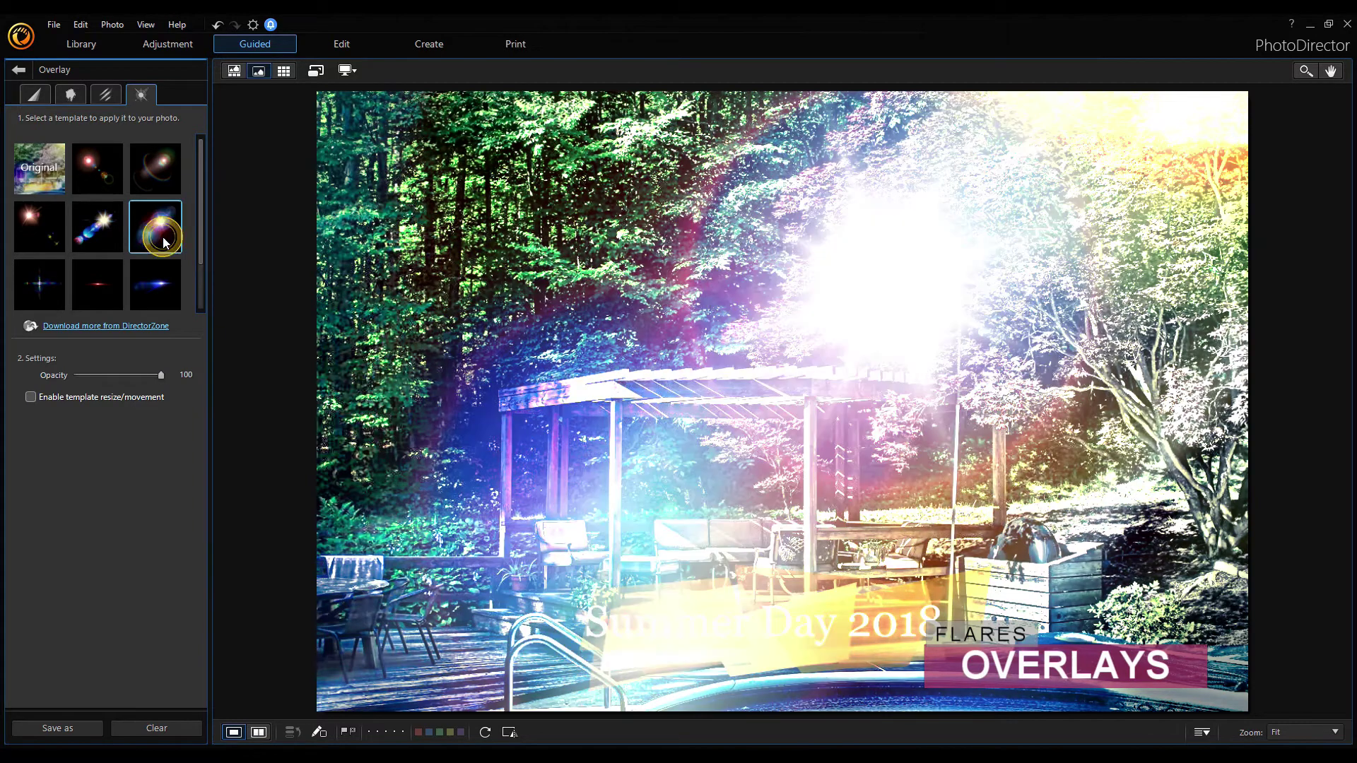
pyautogui.hotkey('ctrl', 'z')
pyautogui.click(164, 242)
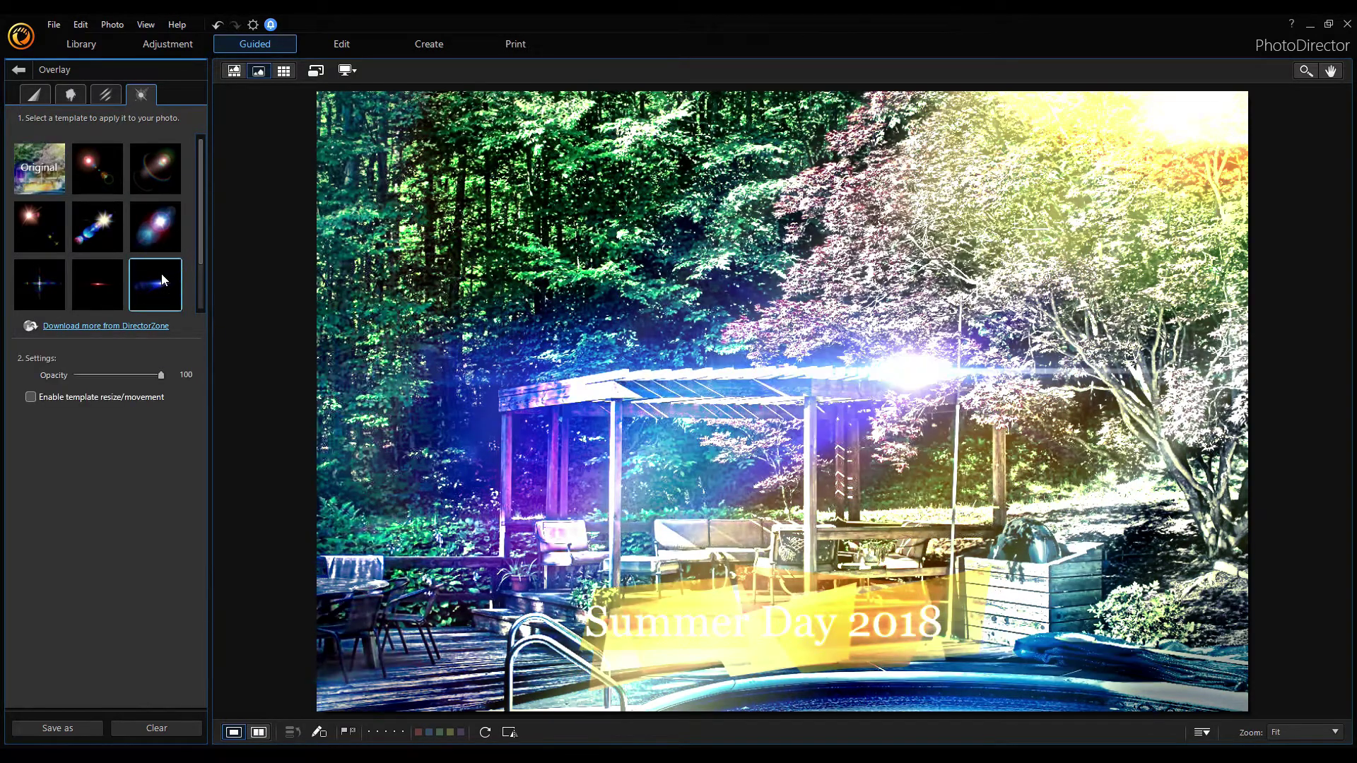
pyautogui.hotkey('ctrl', 'z')
pyautogui.click(44, 295)
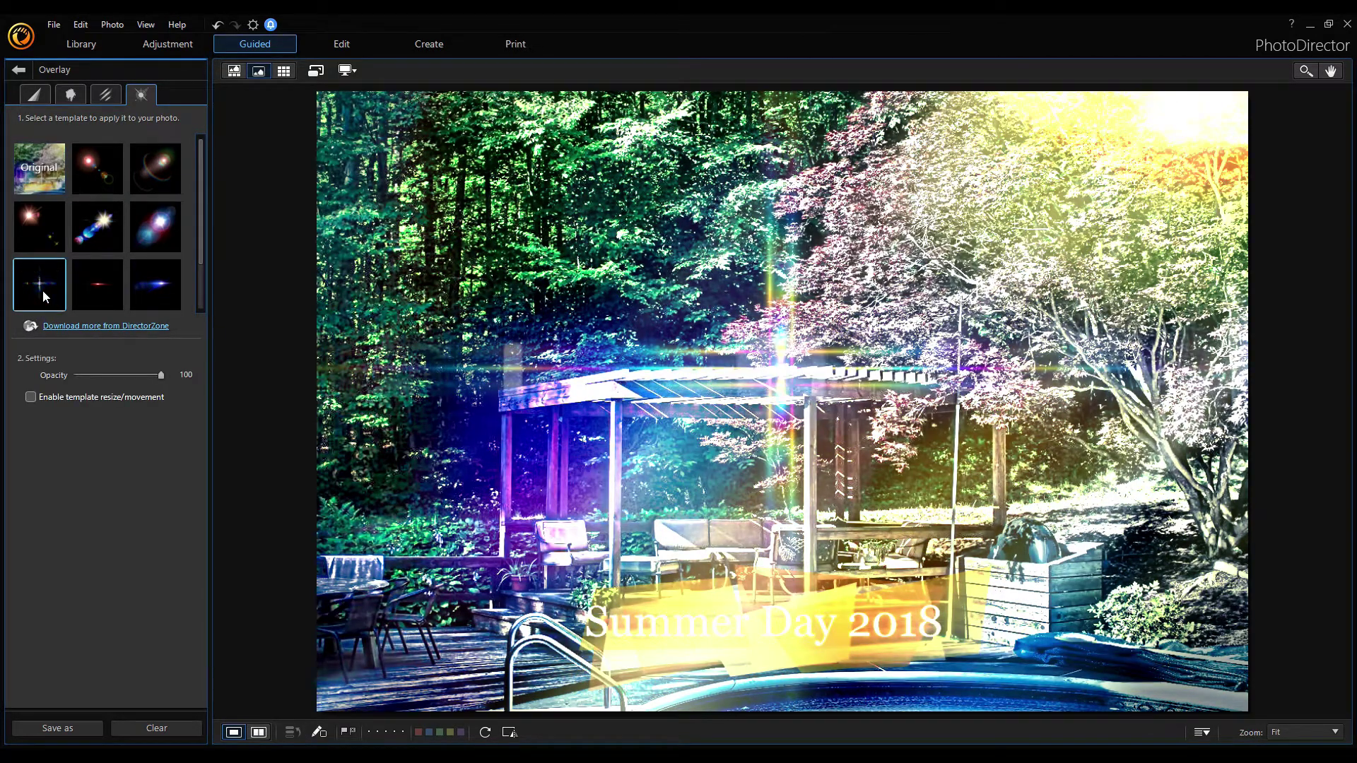
pyautogui.hotkey('ctrl', 'z')
pyautogui.click(44, 243)
pyautogui.hotkey('ctrl', 'z')
# Step: Apply a top-right flare, enable template resize/movement, and drag it toward the upper right
pyautogui.click(157, 175)
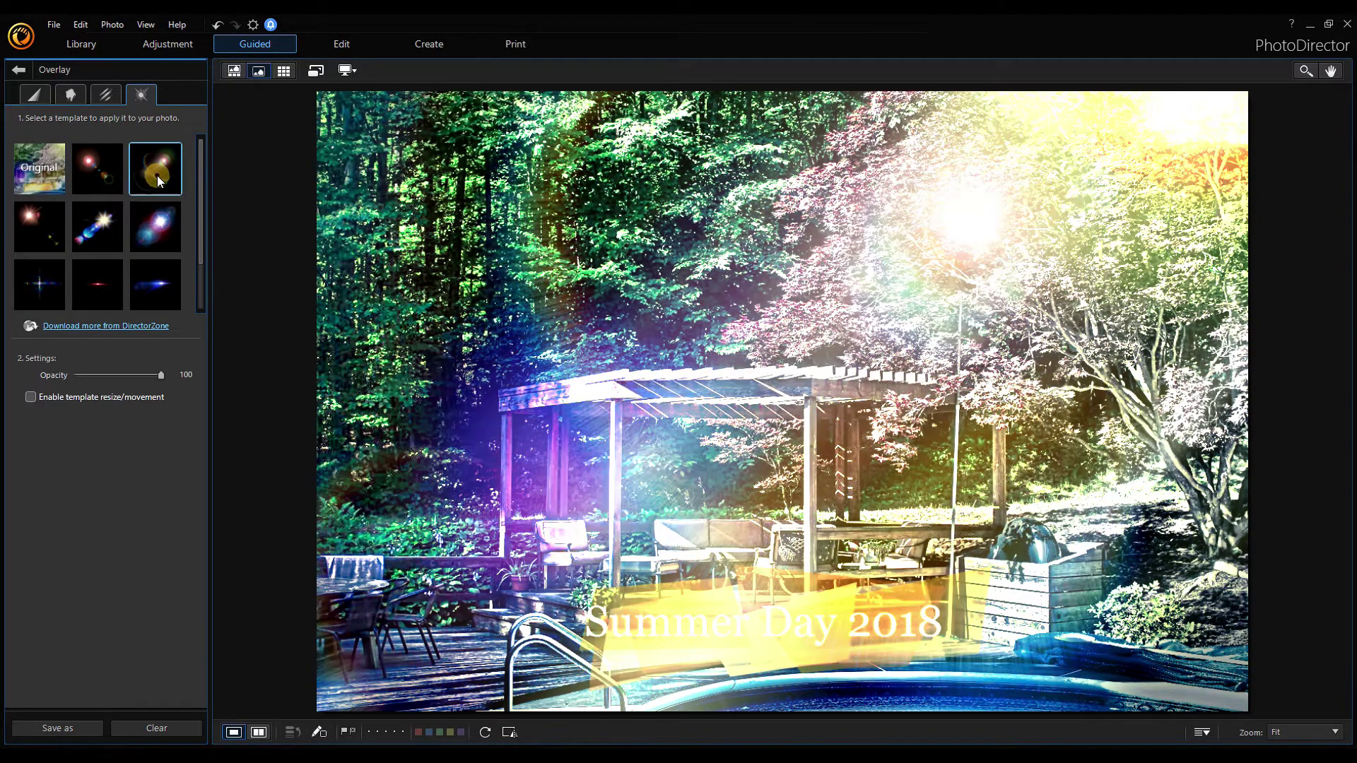
pyautogui.click(102, 404)
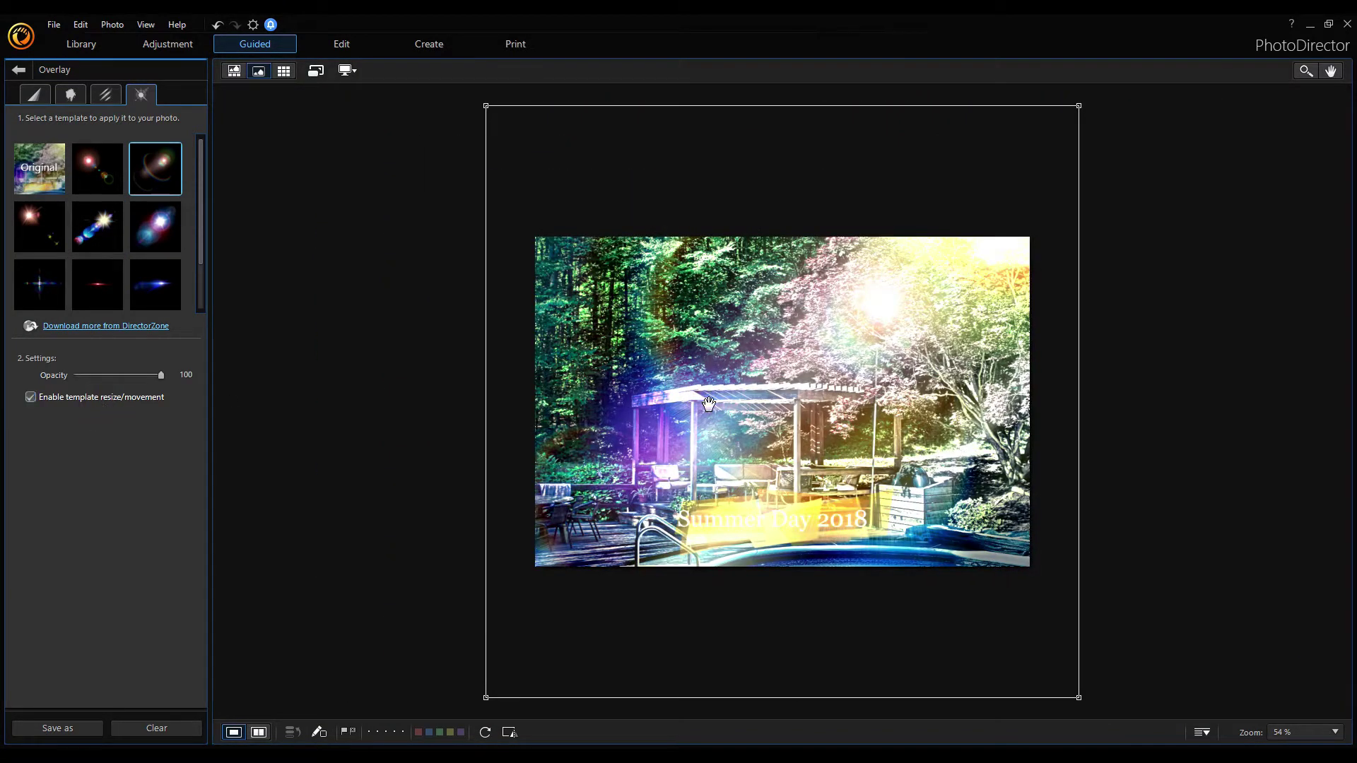
pyautogui.moveTo(709, 405); pyautogui.dragTo(810, 393)
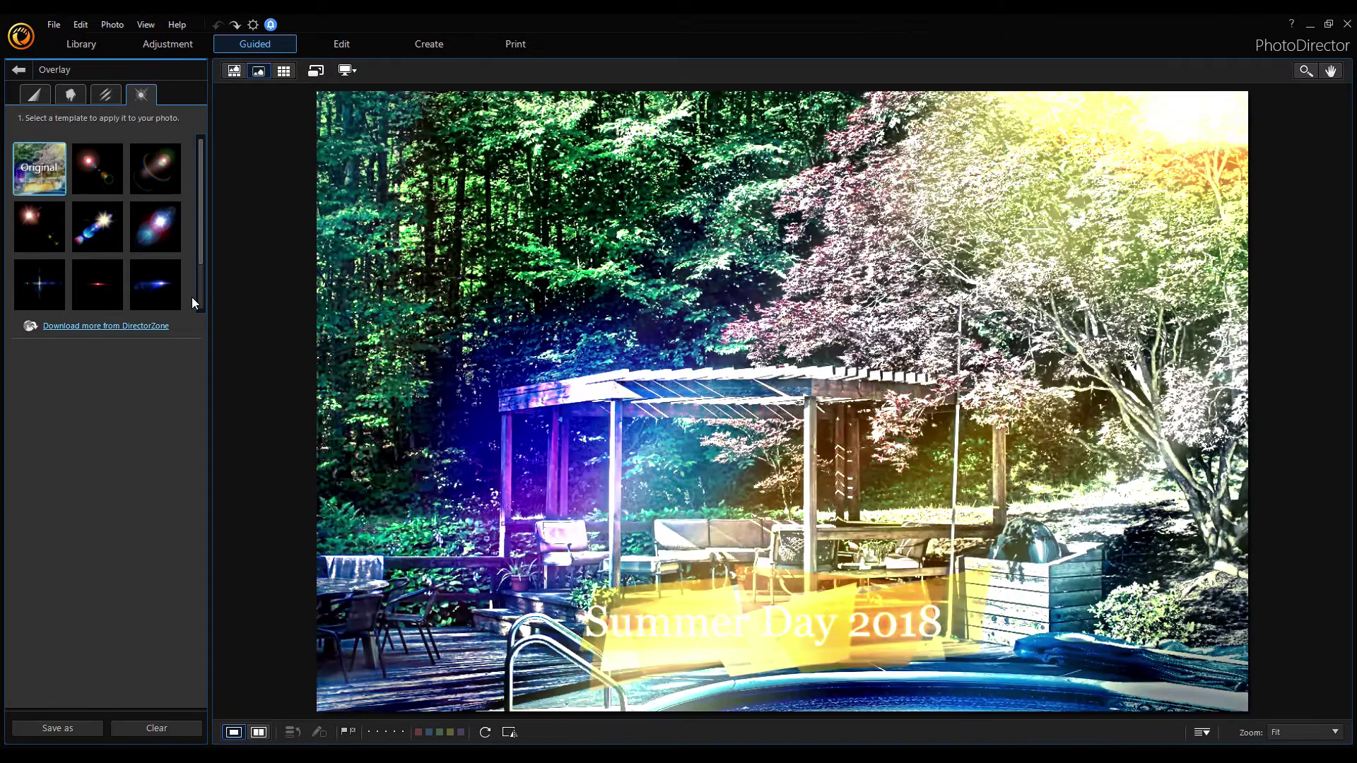
# Step: Build a two-slide slideshow of the backyard photos with Fade transitions and Believe.mp3 as music
pyautogui.click(120, 161)
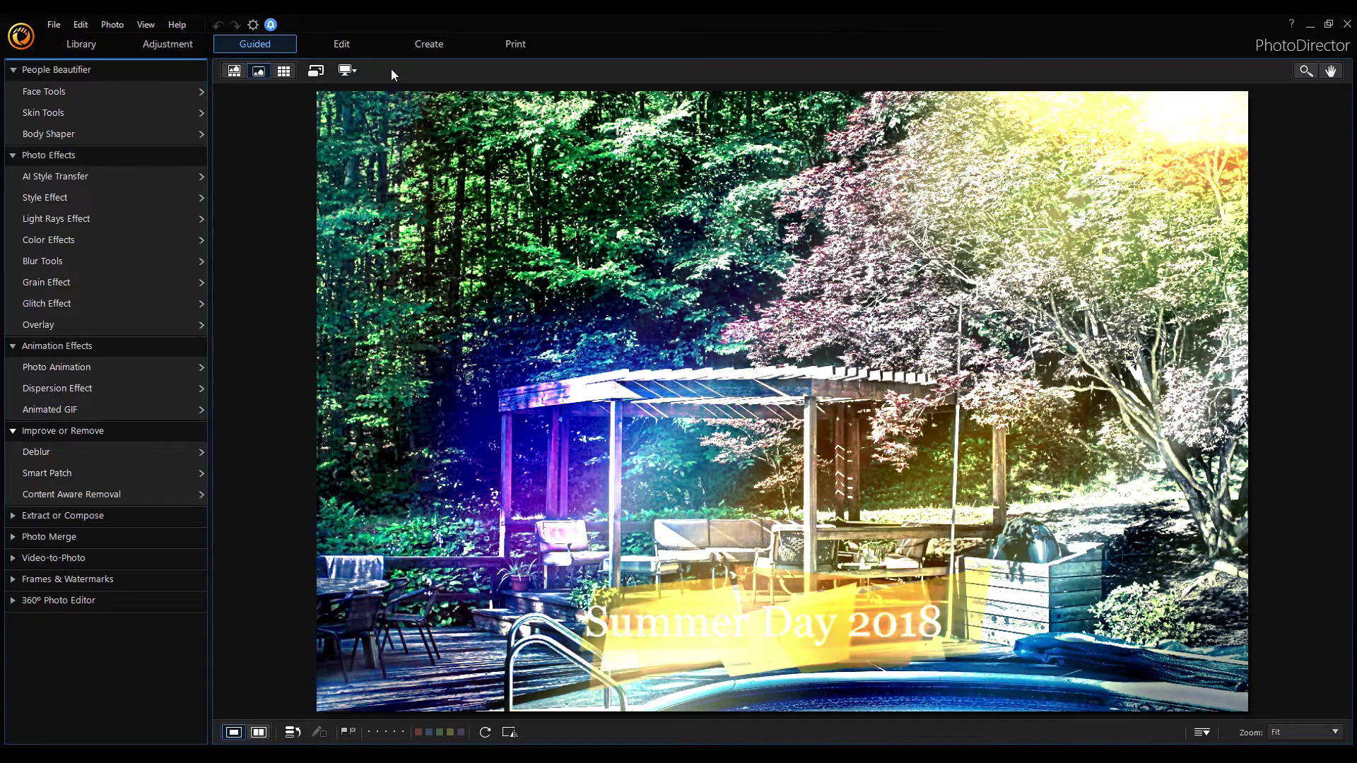
pyautogui.click(460, 44)
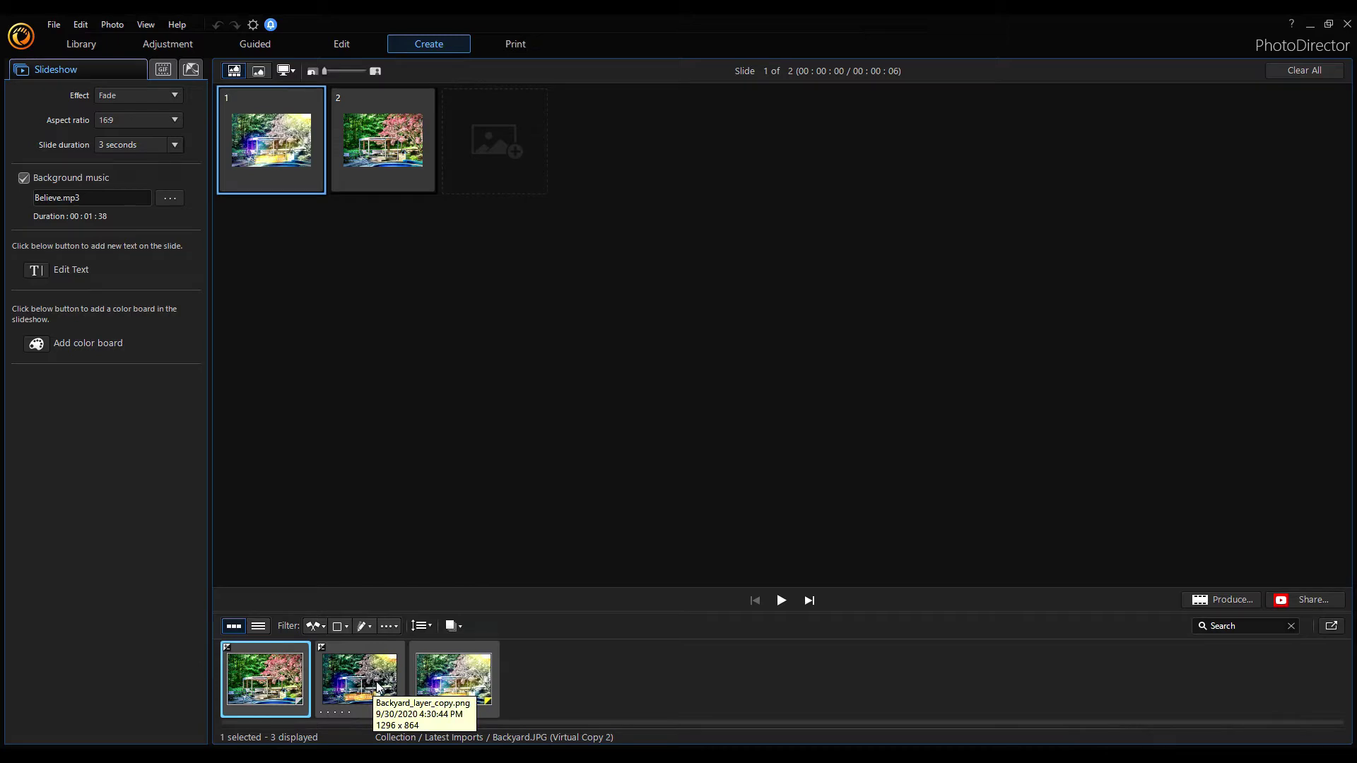
# Step: Delete the second slide, leaving a single 3-second slide in the slideshow
pyautogui.click(474, 673)
pyautogui.click(375, 170)
pyautogui.press('Delete')
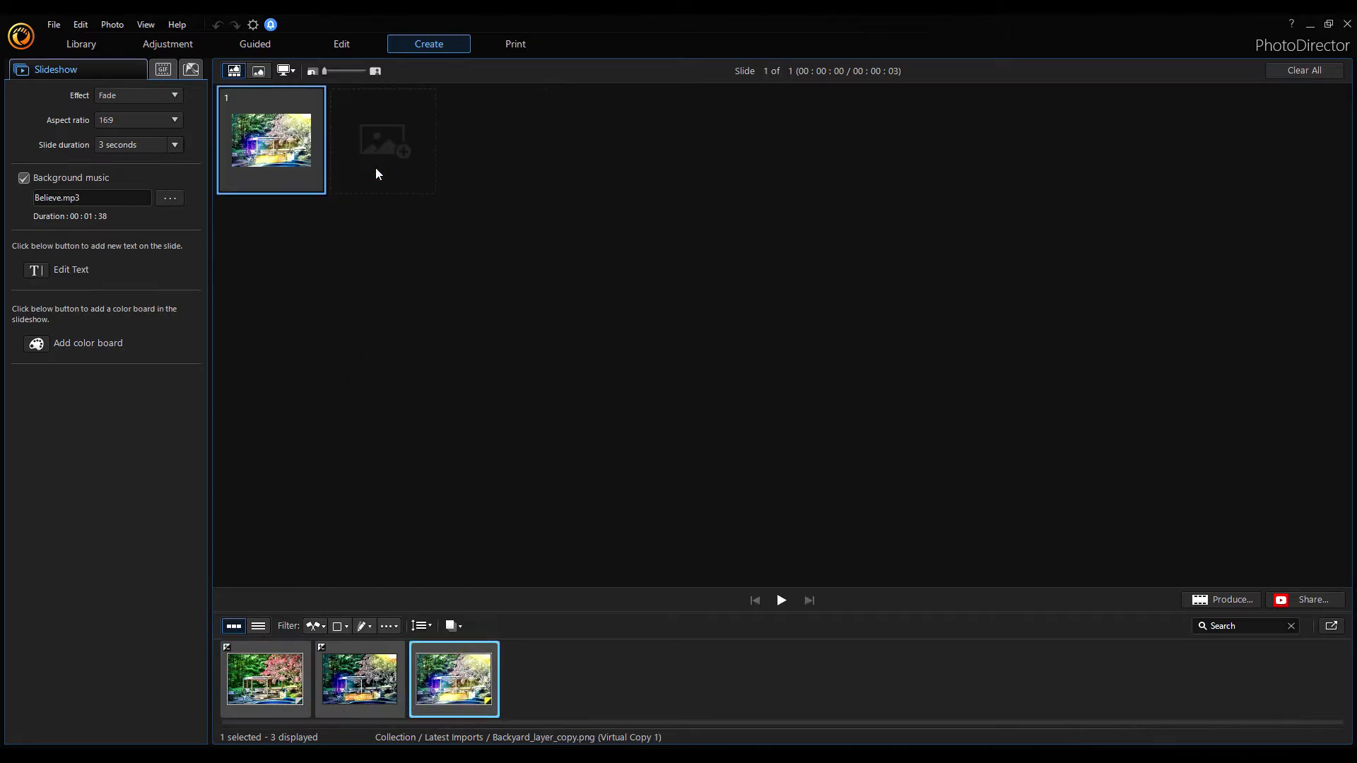
# Step: Check slide 1's text editor, then bring up the MPEG-4 Slideshow Video Production dialog
pyautogui.doubleClick(296, 161)
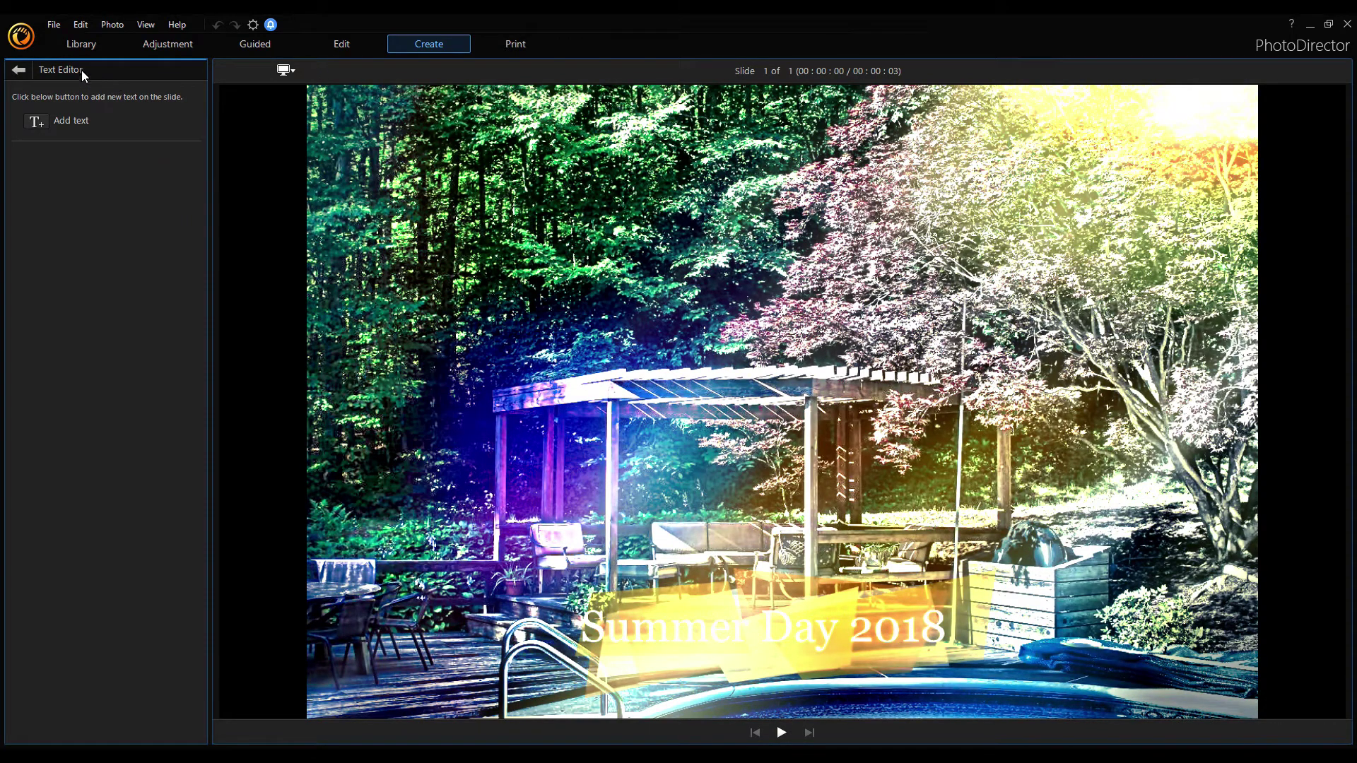
pyautogui.click(18, 69)
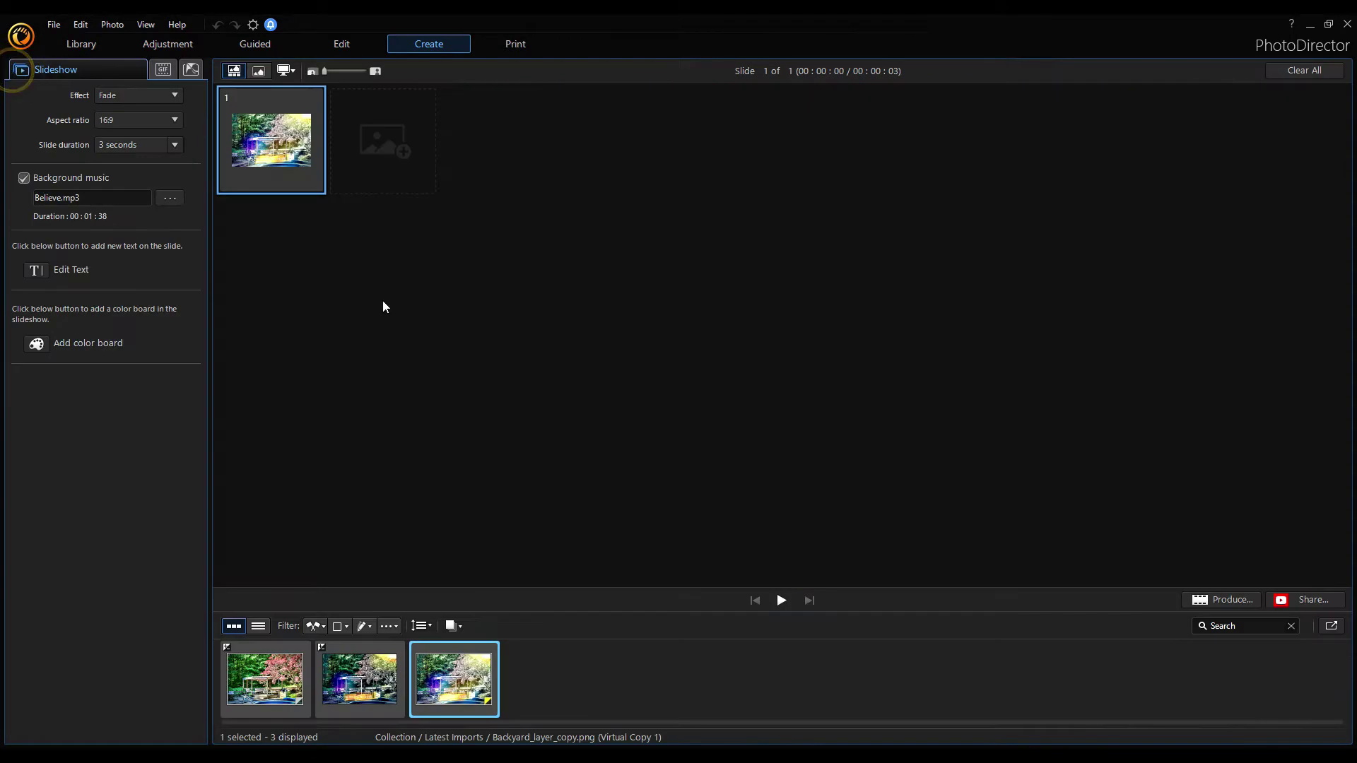
pyautogui.click(1240, 602)
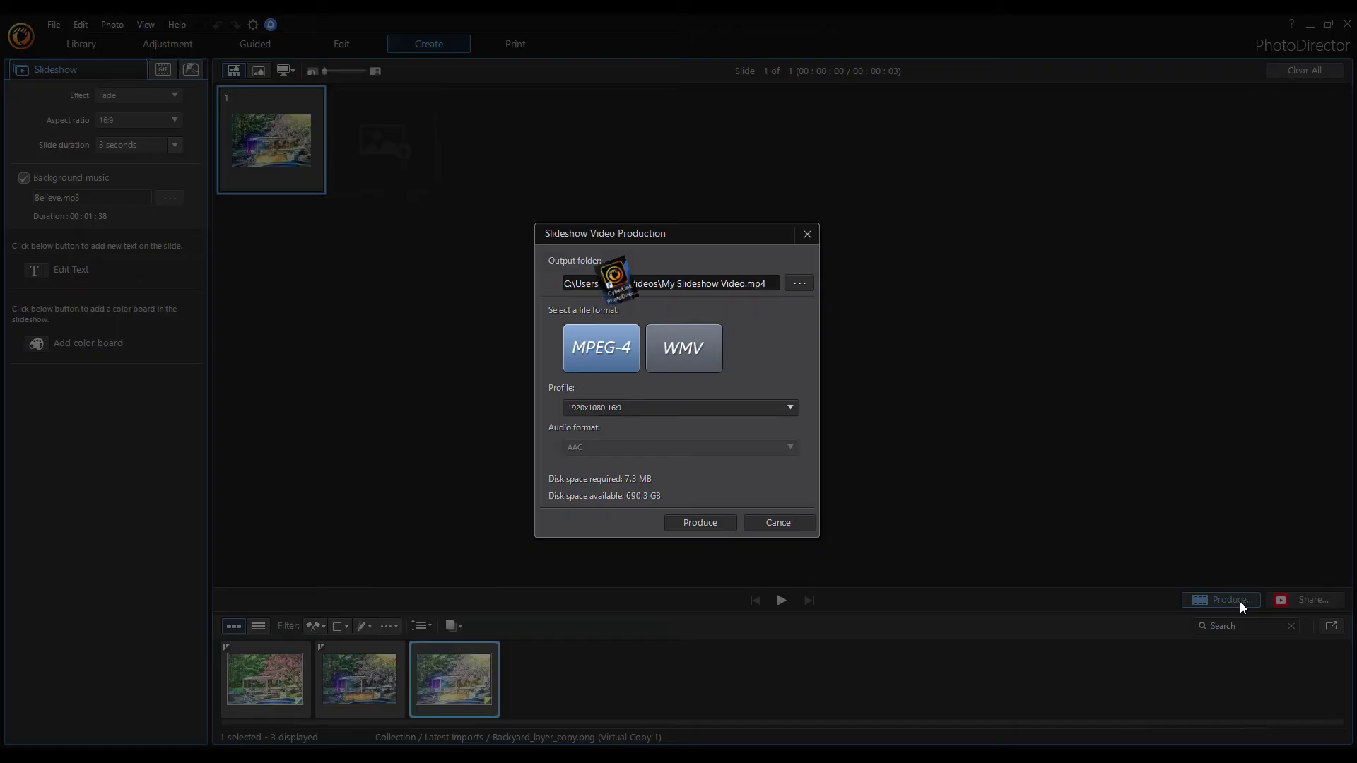